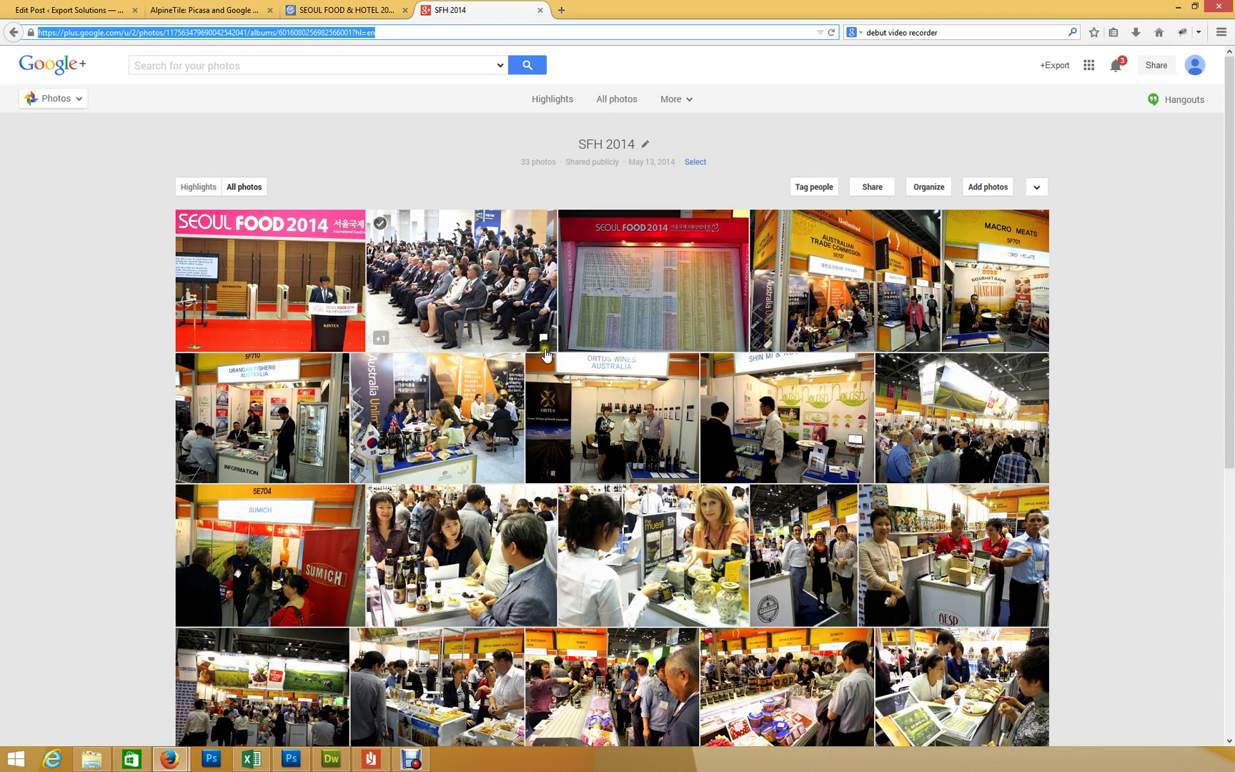
- Bring up the Alpine PhotoTile Shortcode Generator holding the SFH 2014 album shortcode
click(215, 17)
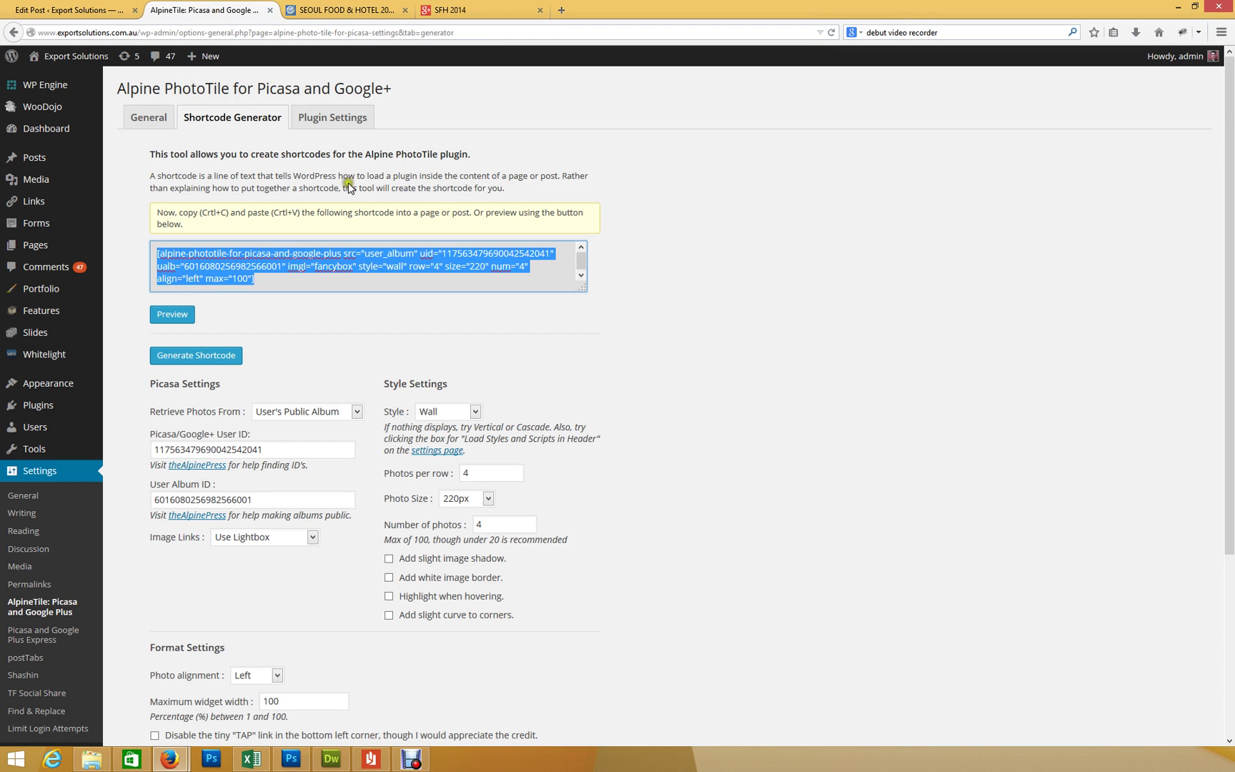
- Scroll through the published Seoul Food & Hotel 2014 photo wall on the Export Solutions site
click(346, 9)
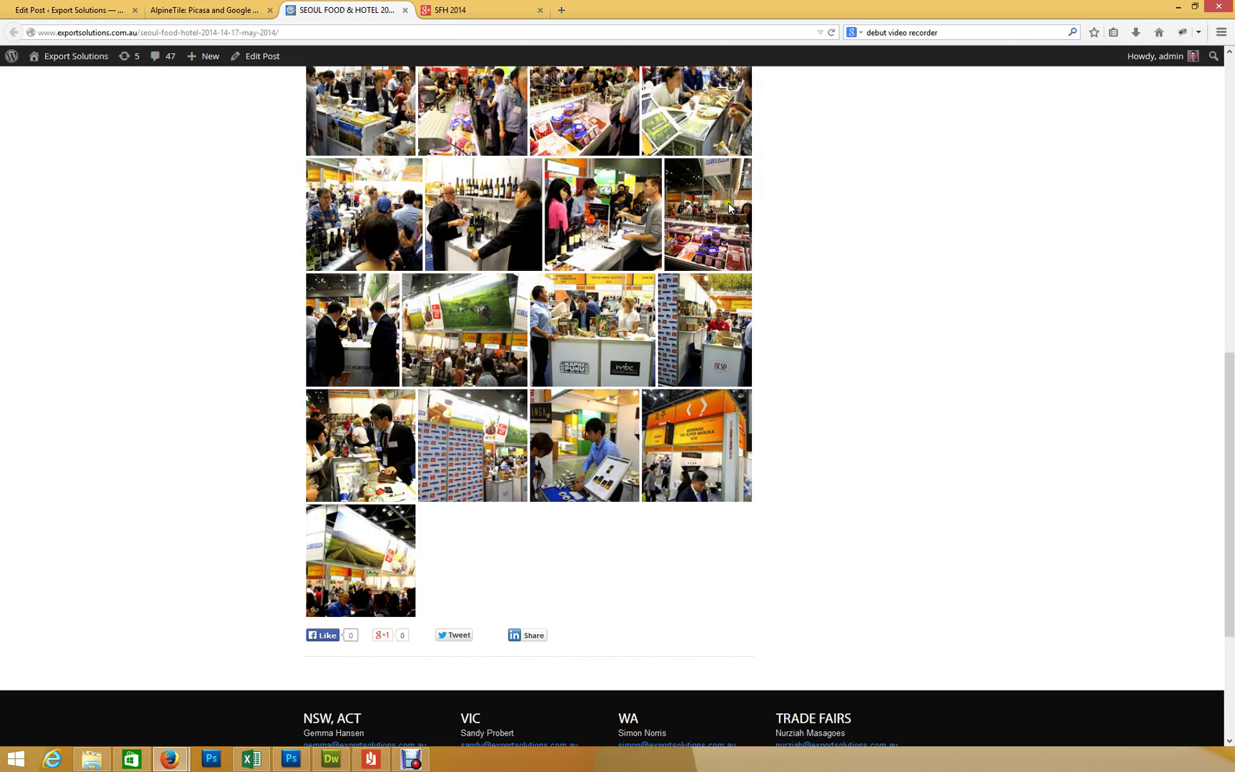
scroll(858, 288, up, 5)
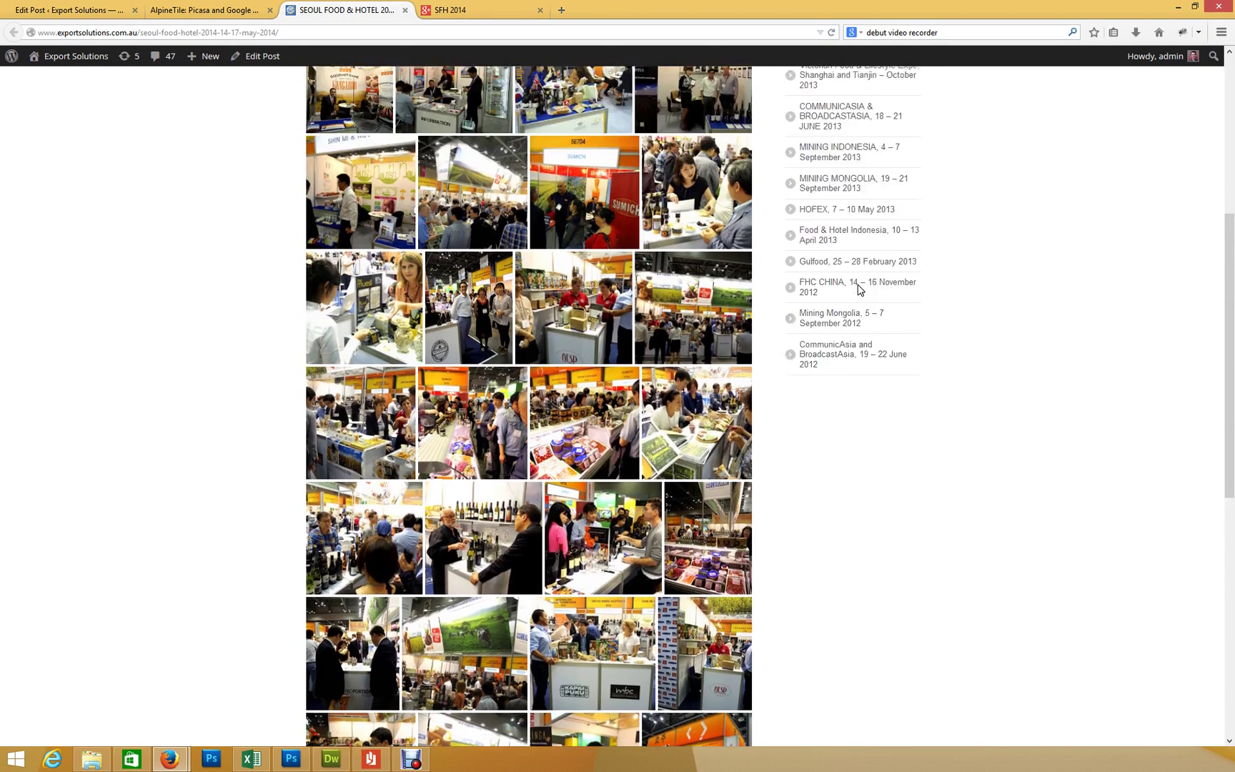
scroll(857, 288, up, 5)
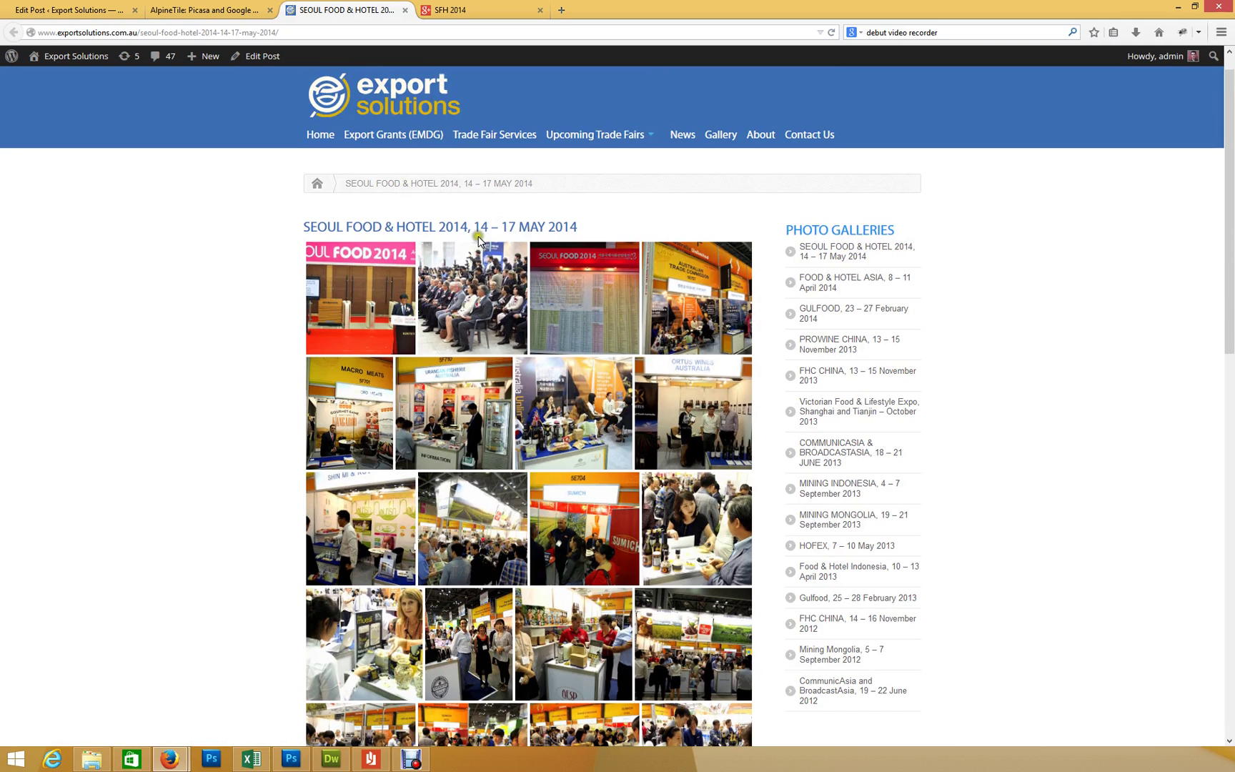
scroll(574, 363, down, 2)
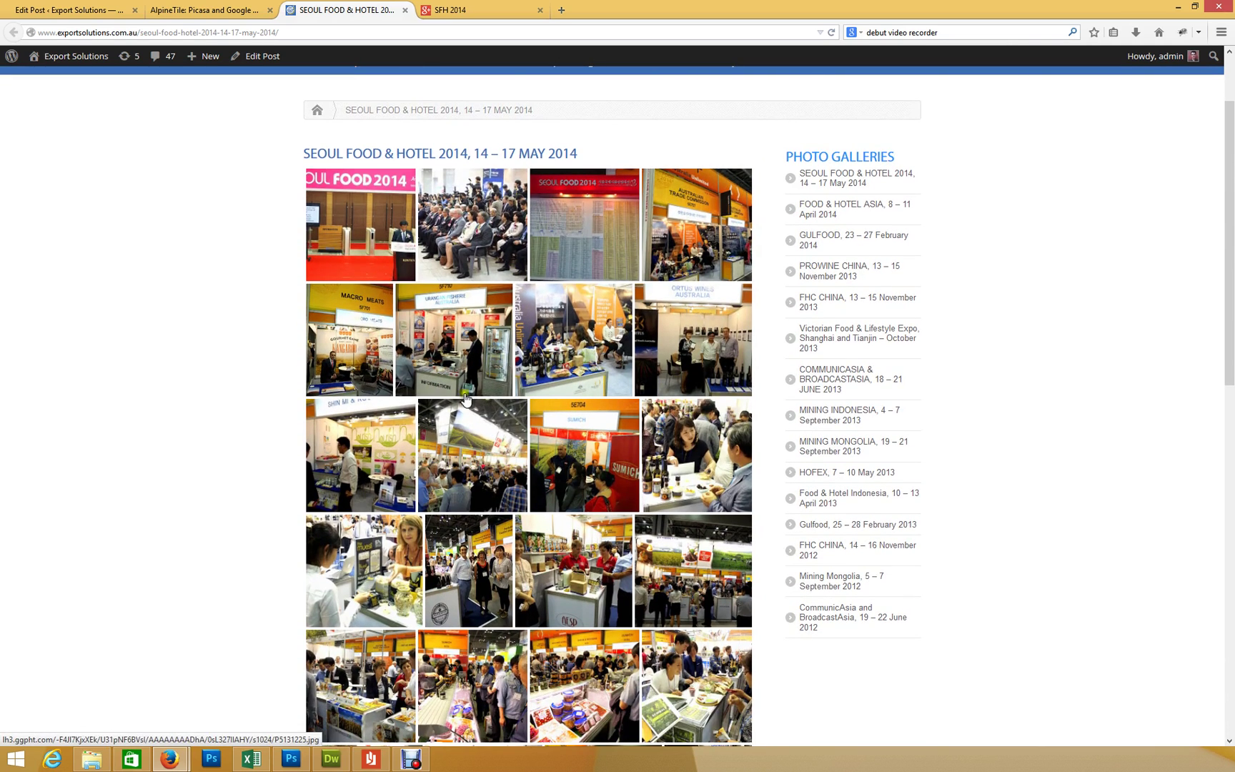
click(478, 10)
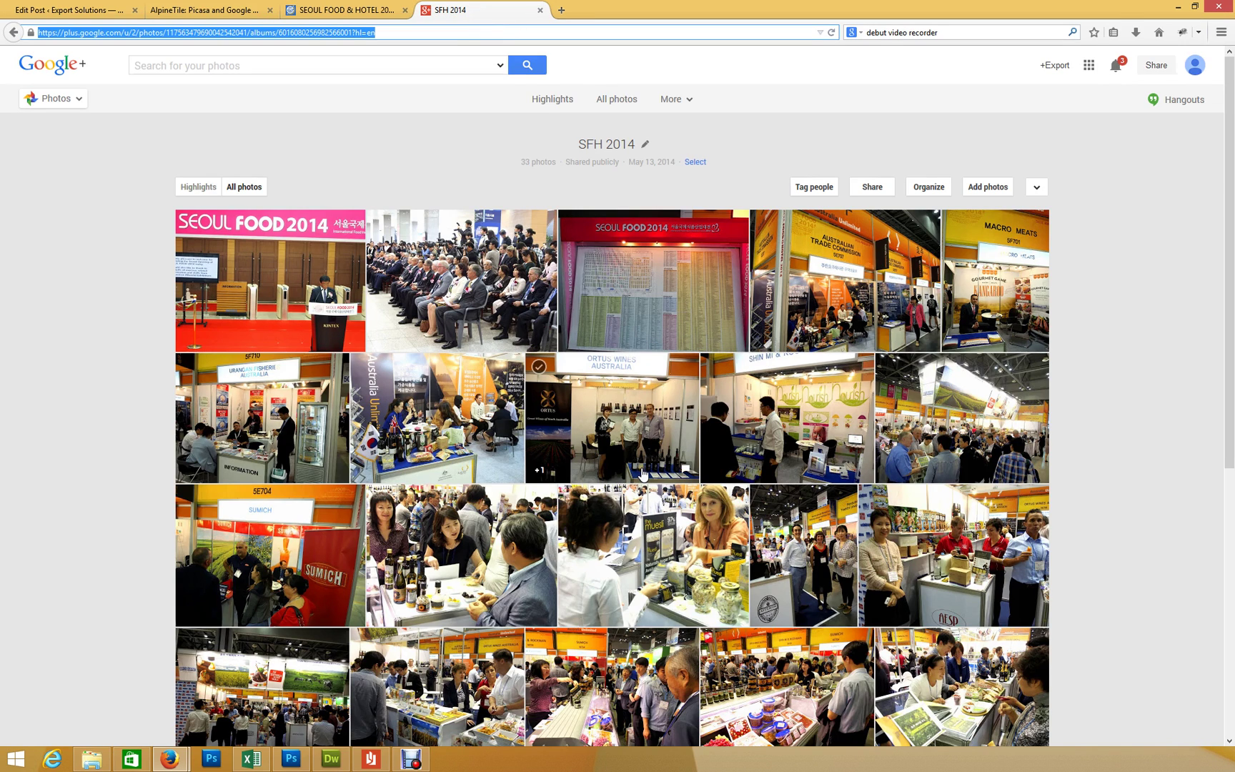
scroll(643, 455, down, 3)
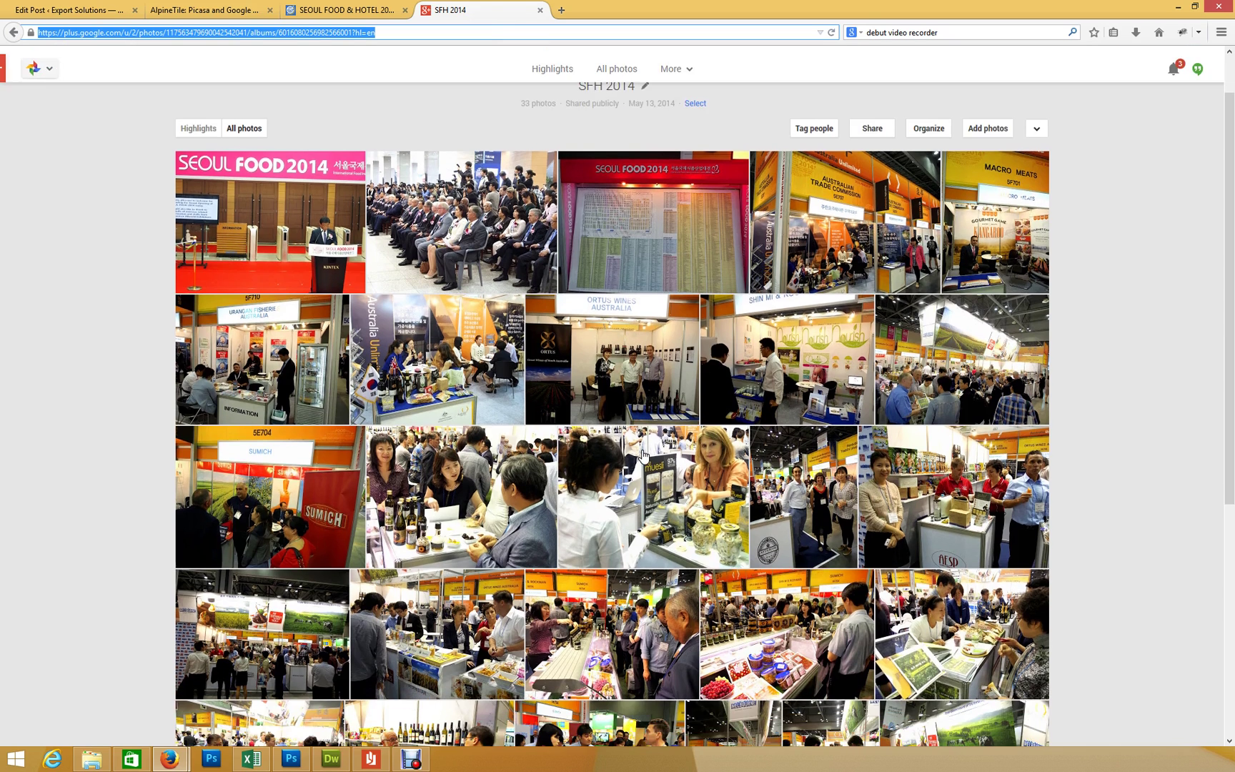
scroll(715, 407, up, 3)
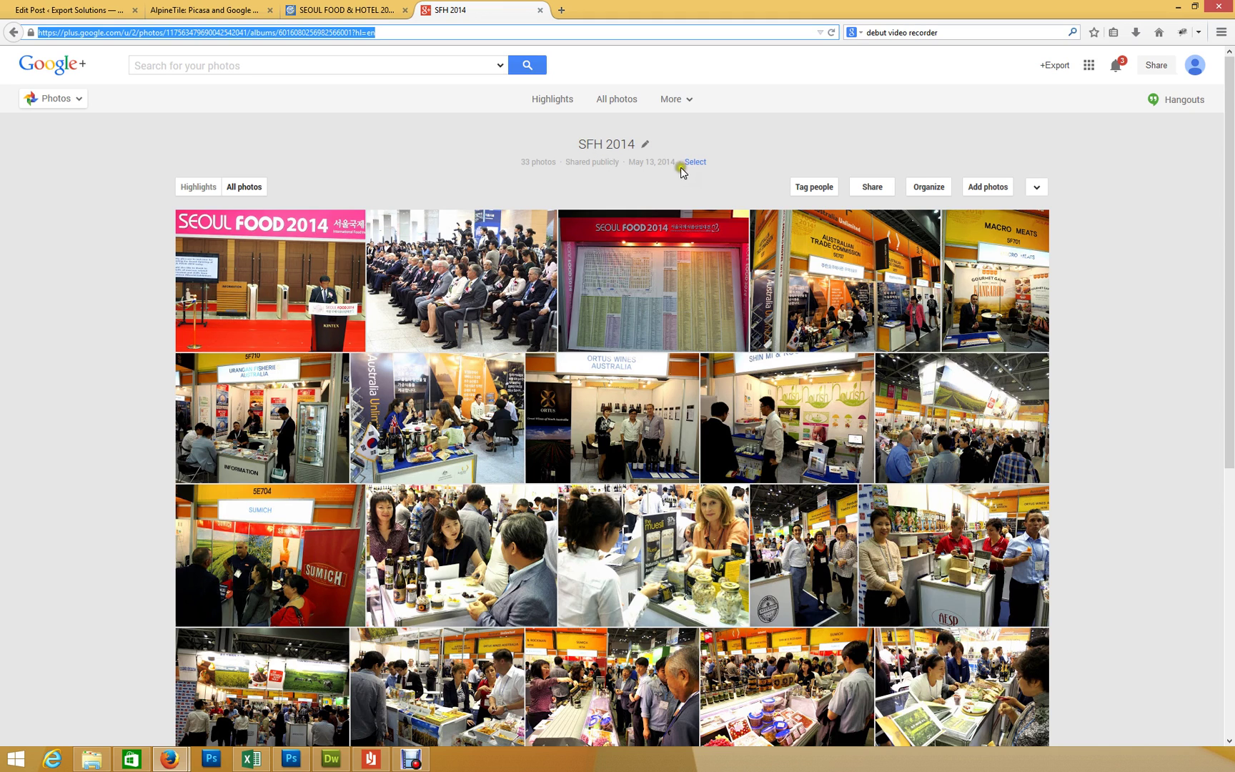
- Select the existing generated shortcode on the Alpine PhotoTile generator page
click(215, 10)
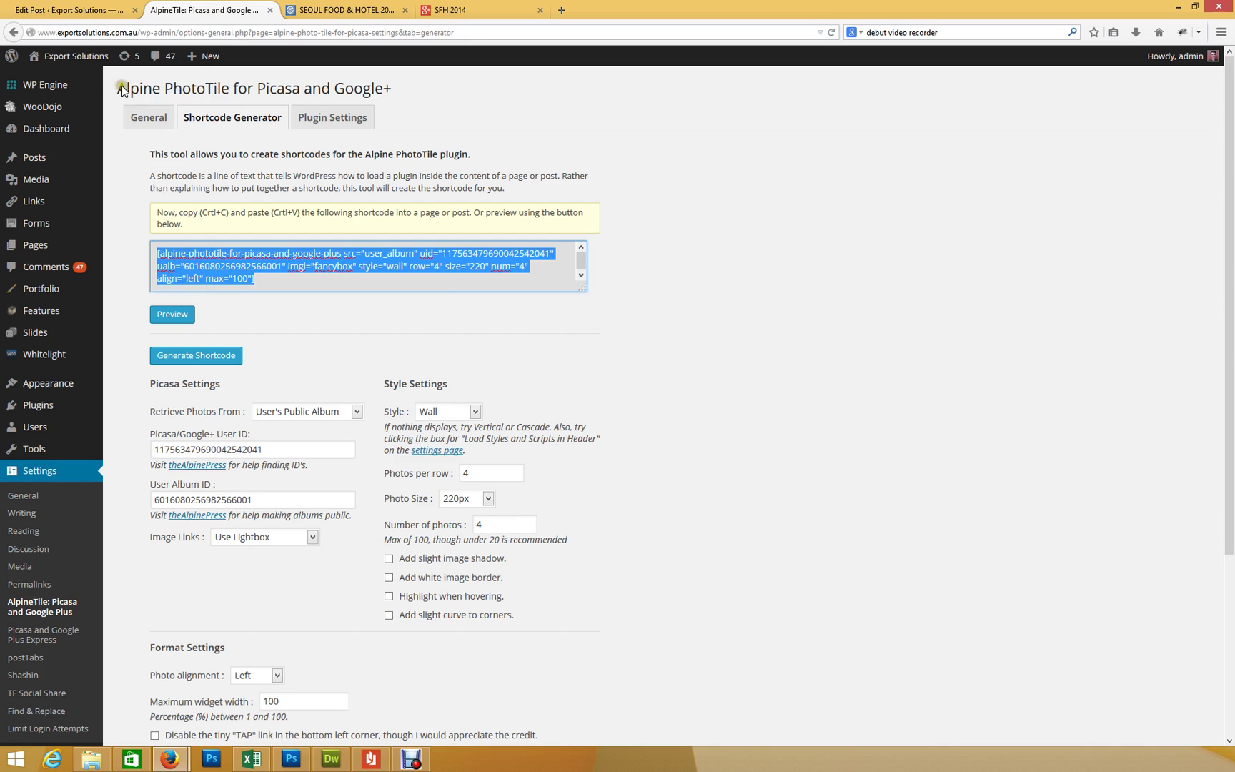
drag(121, 89, 221, 93)
click(235, 290)
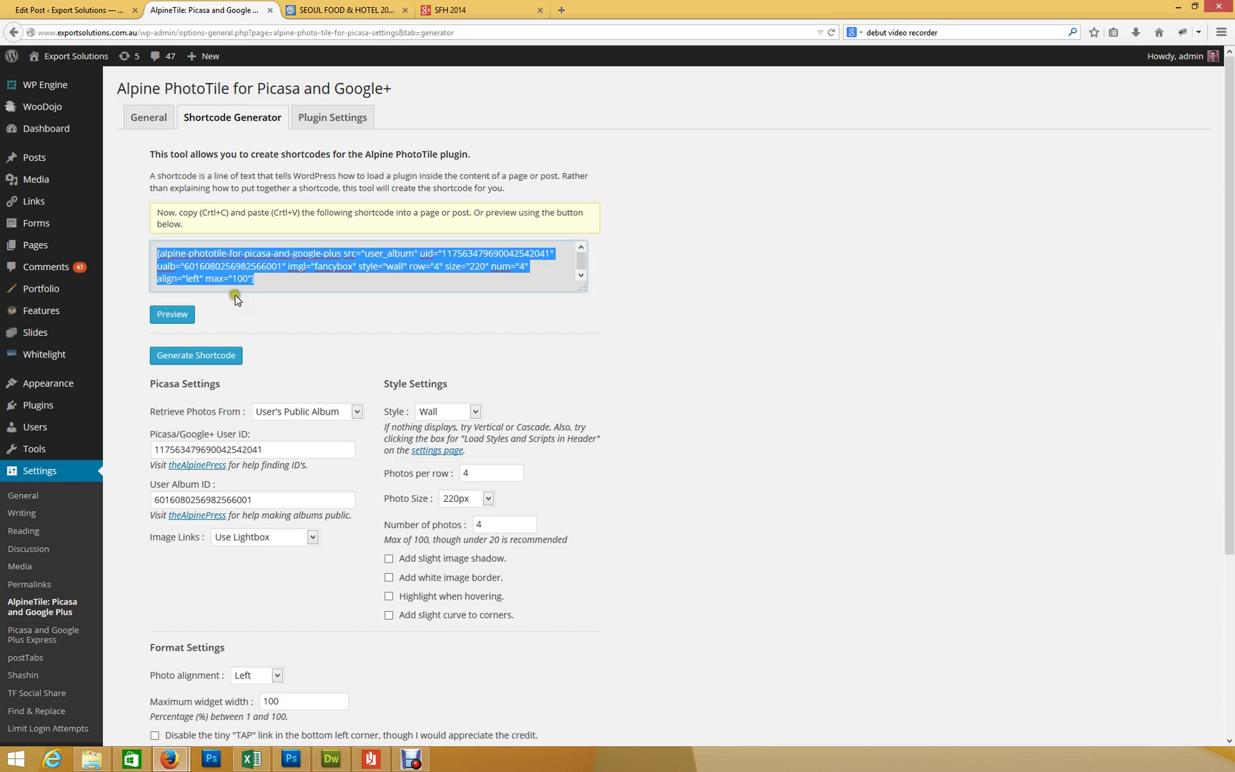
scroll(296, 326, down, 5)
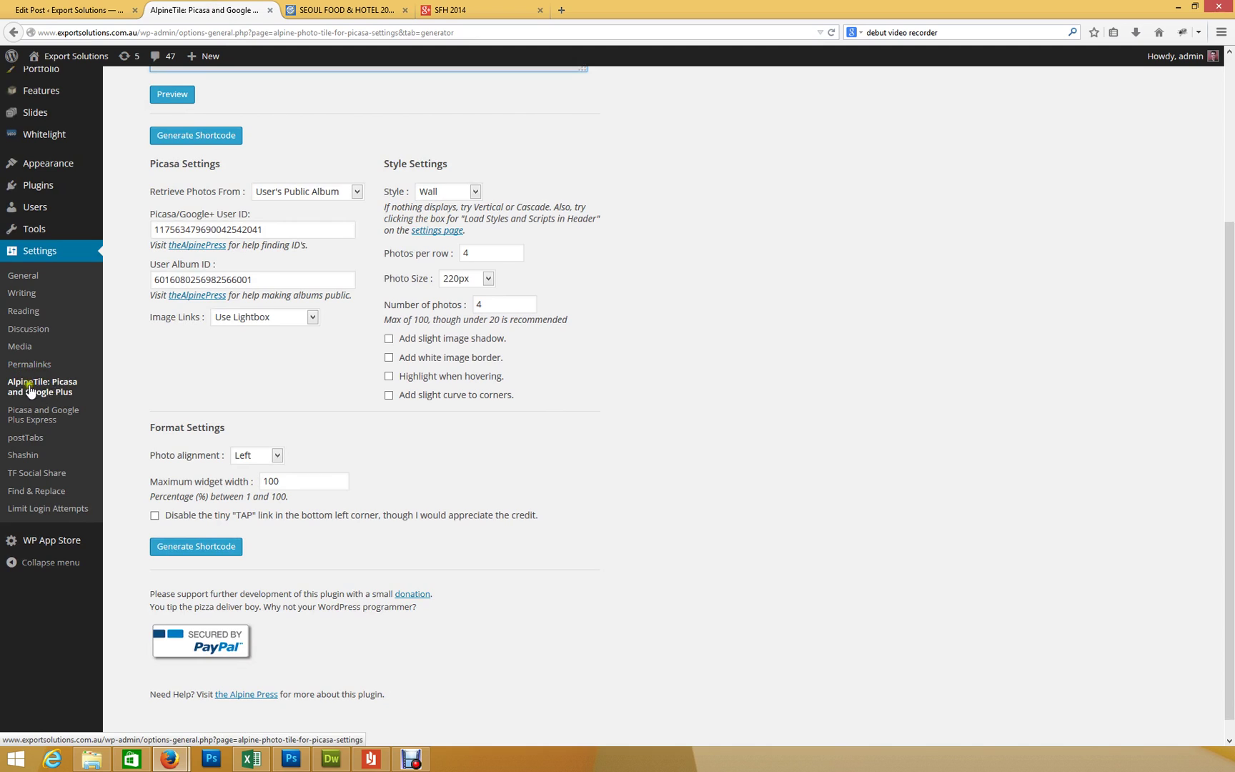
- Reload the Alpine PhotoTile settings, open the Shortcode Generator, and select the User ID value
click(60, 390)
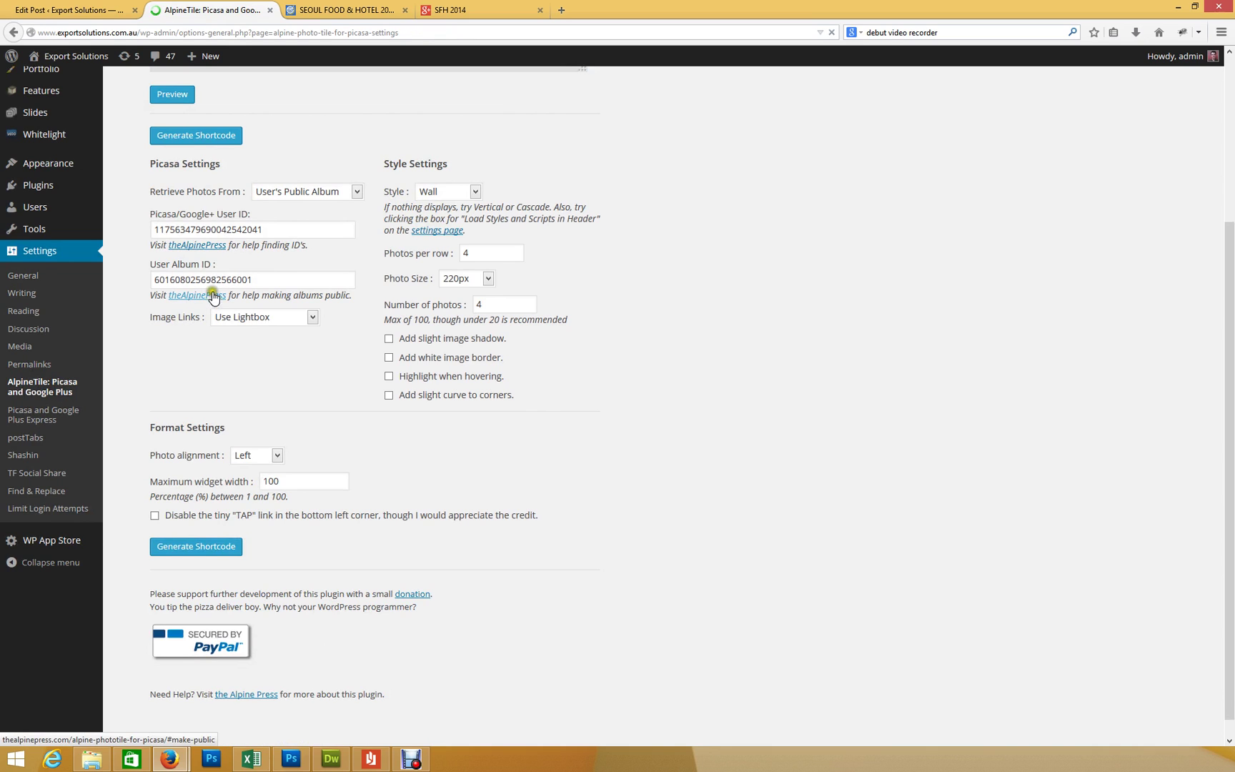
click(395, 357)
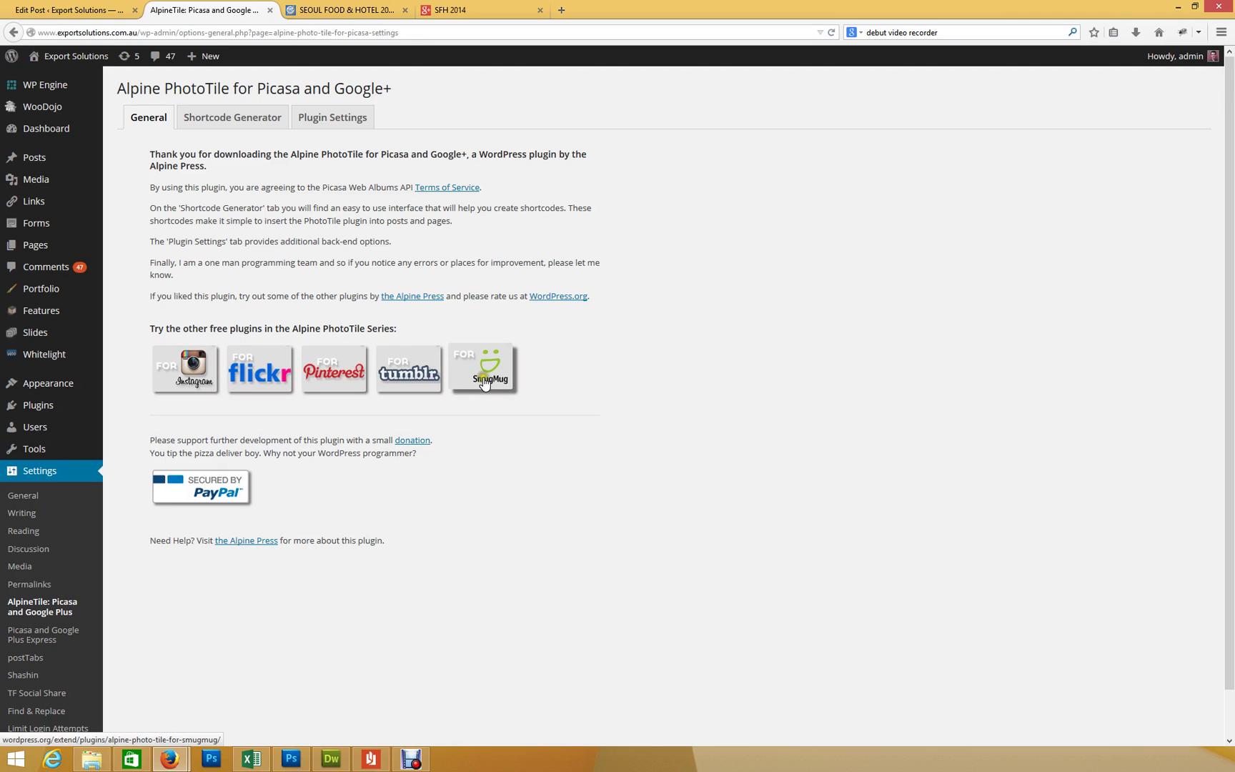
click(251, 124)
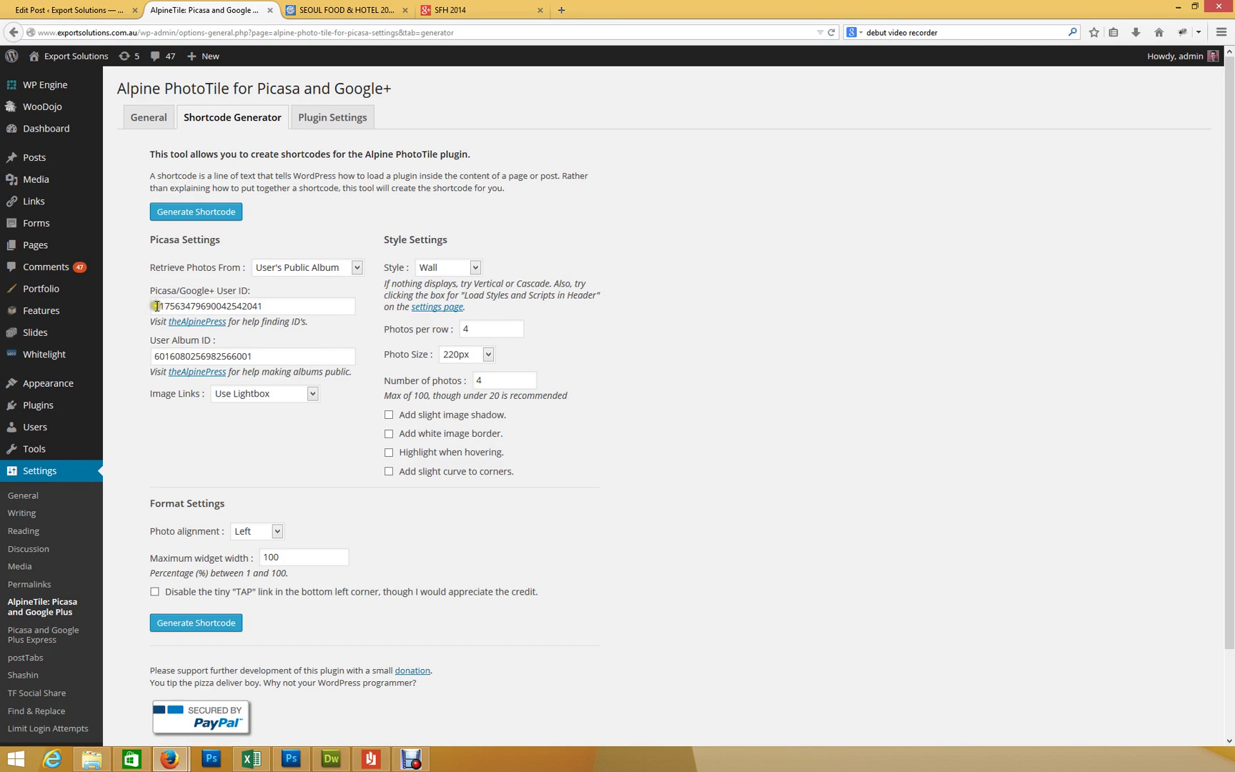
drag(157, 306, 278, 306)
- Highlight the user ID and album ID digits in the SFH 2014 album's address
click(465, 10)
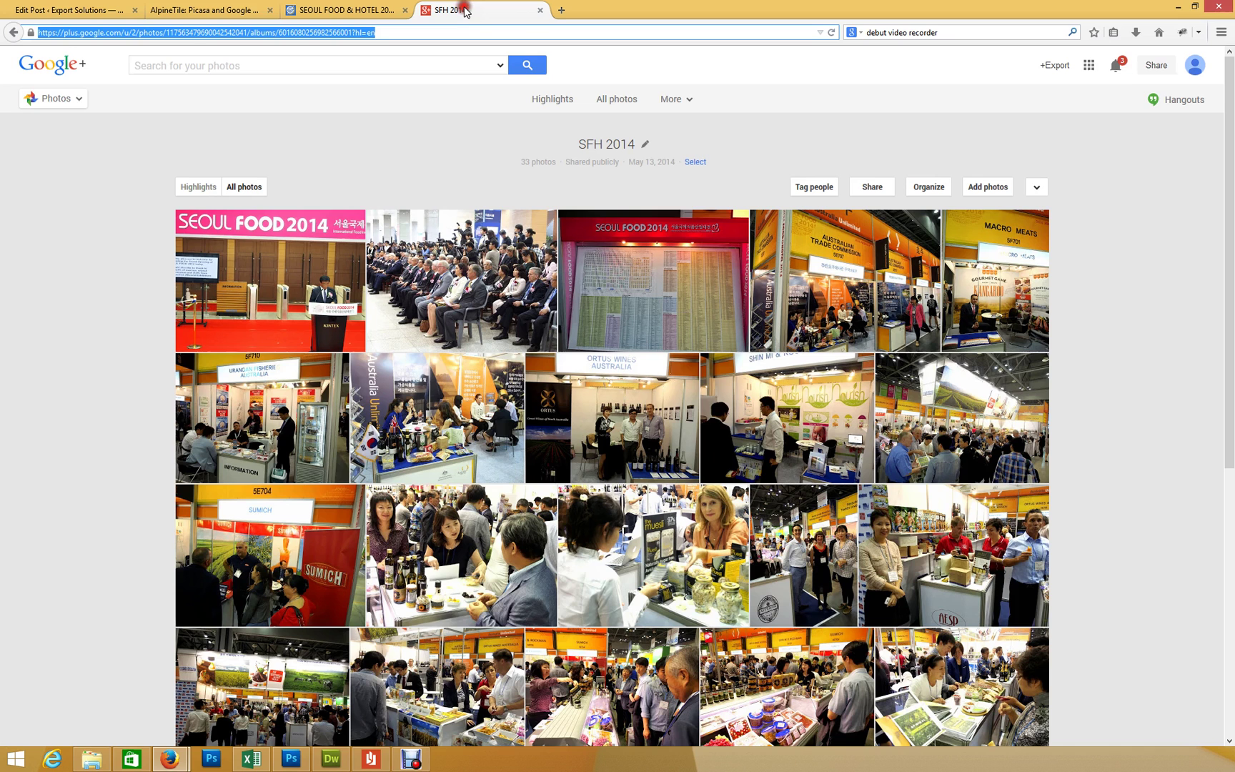
click(176, 33)
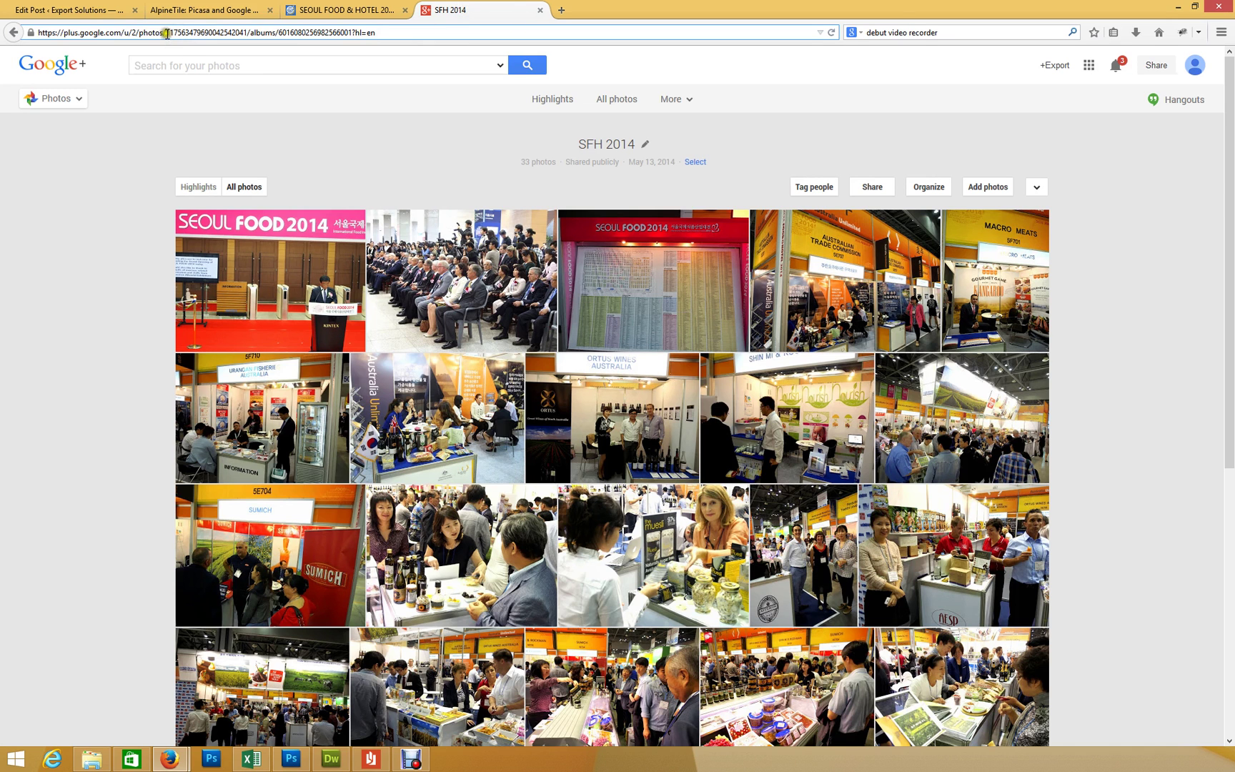
drag(166, 33, 247, 33)
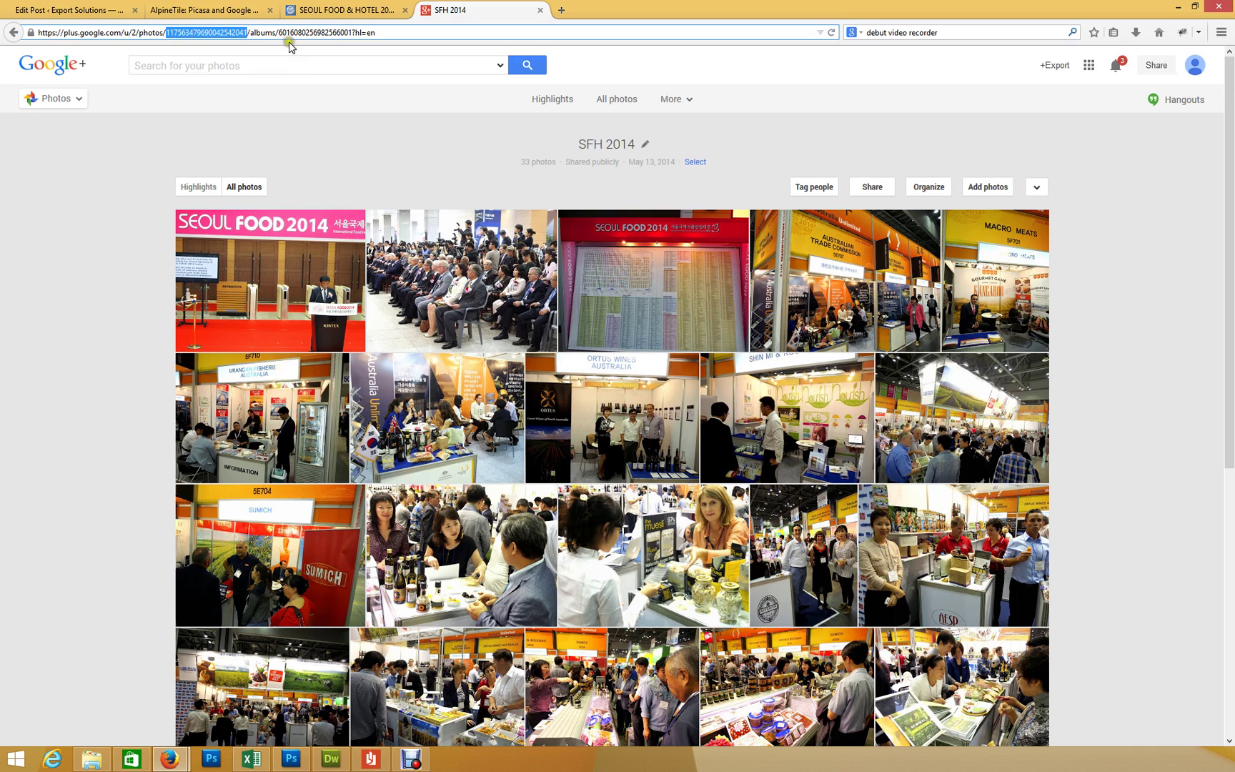
drag(280, 33, 352, 33)
- Compare the generator's User Album ID with the album ID in the Google+ address
click(240, 12)
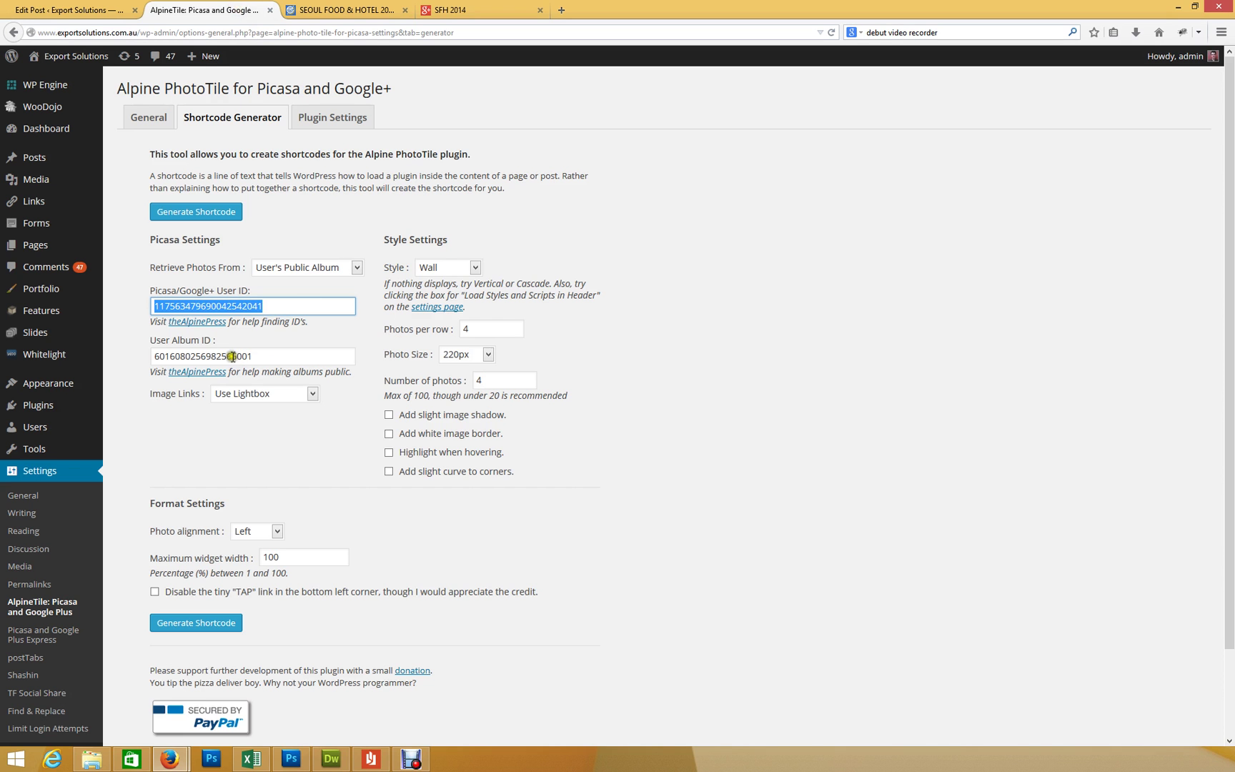
drag(250, 354, 142, 352)
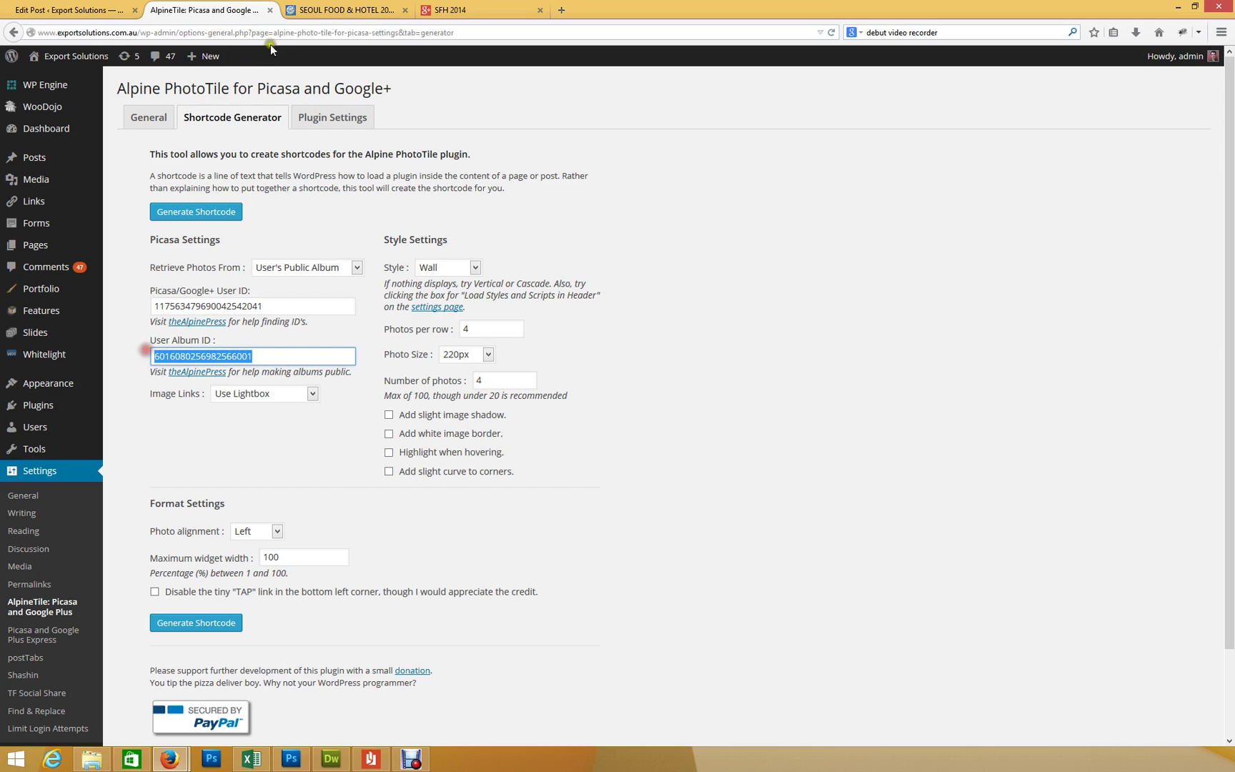
click(350, 9)
click(454, 9)
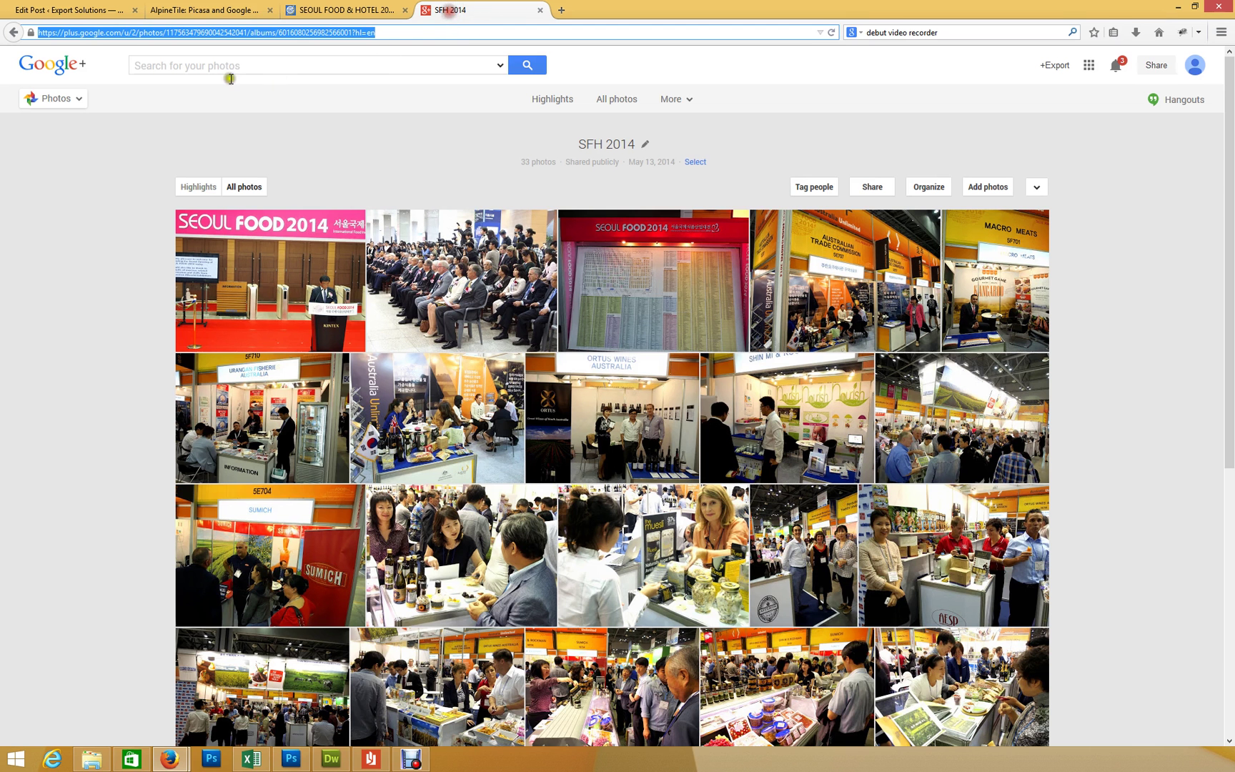
click(278, 33)
drag(279, 33, 351, 33)
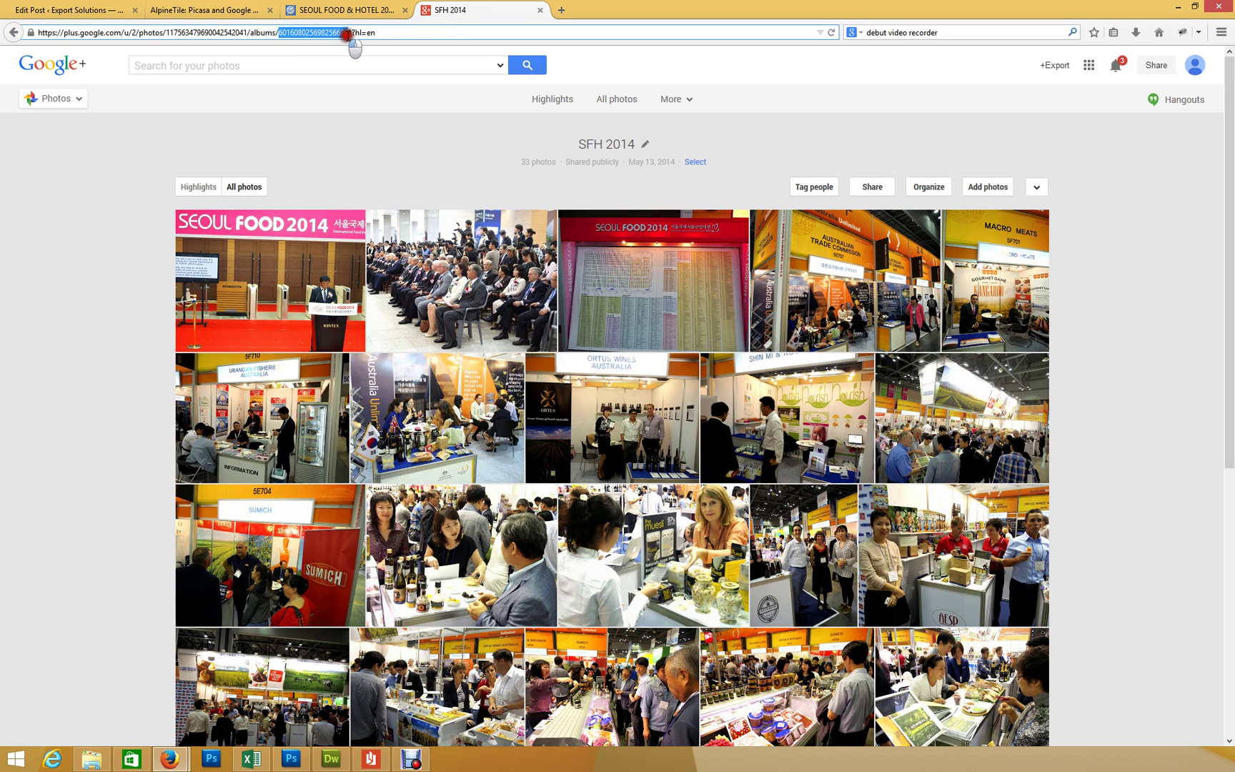
- Keep Use Lightbox for image links and Wall as the display style
click(207, 10)
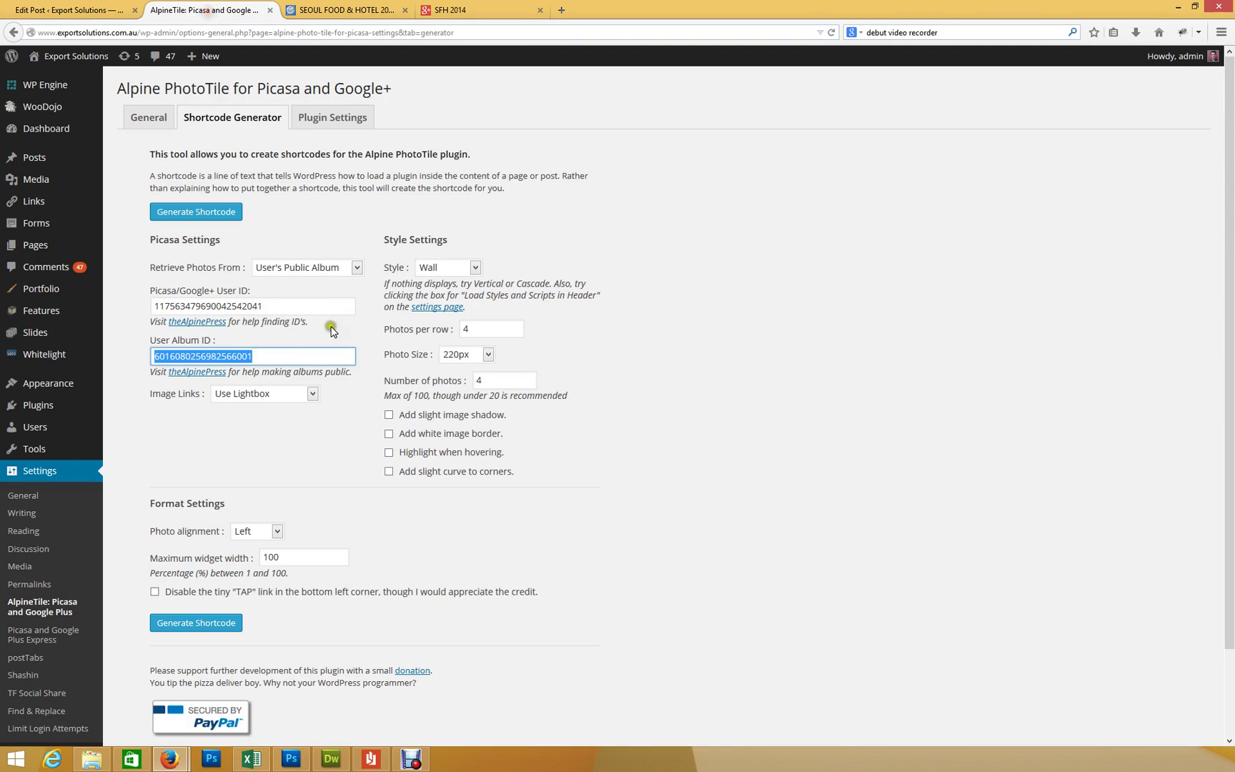
click(233, 398)
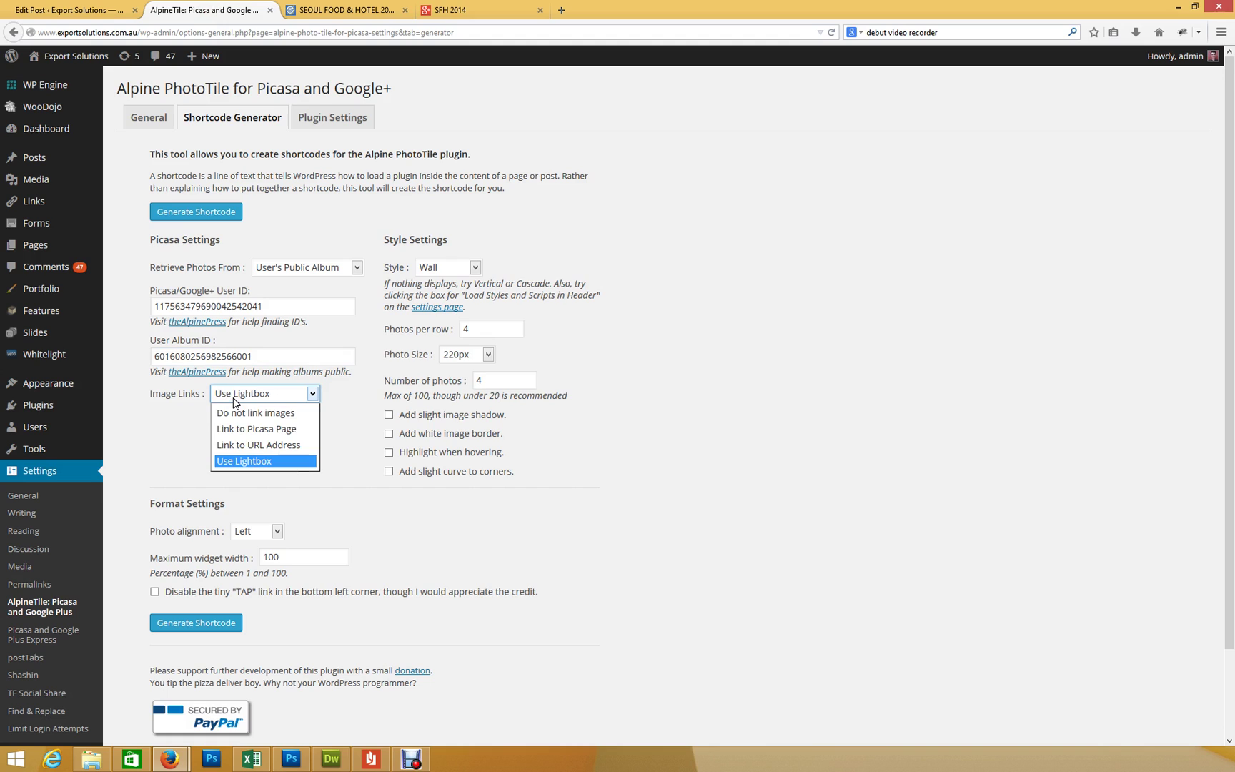
click(233, 401)
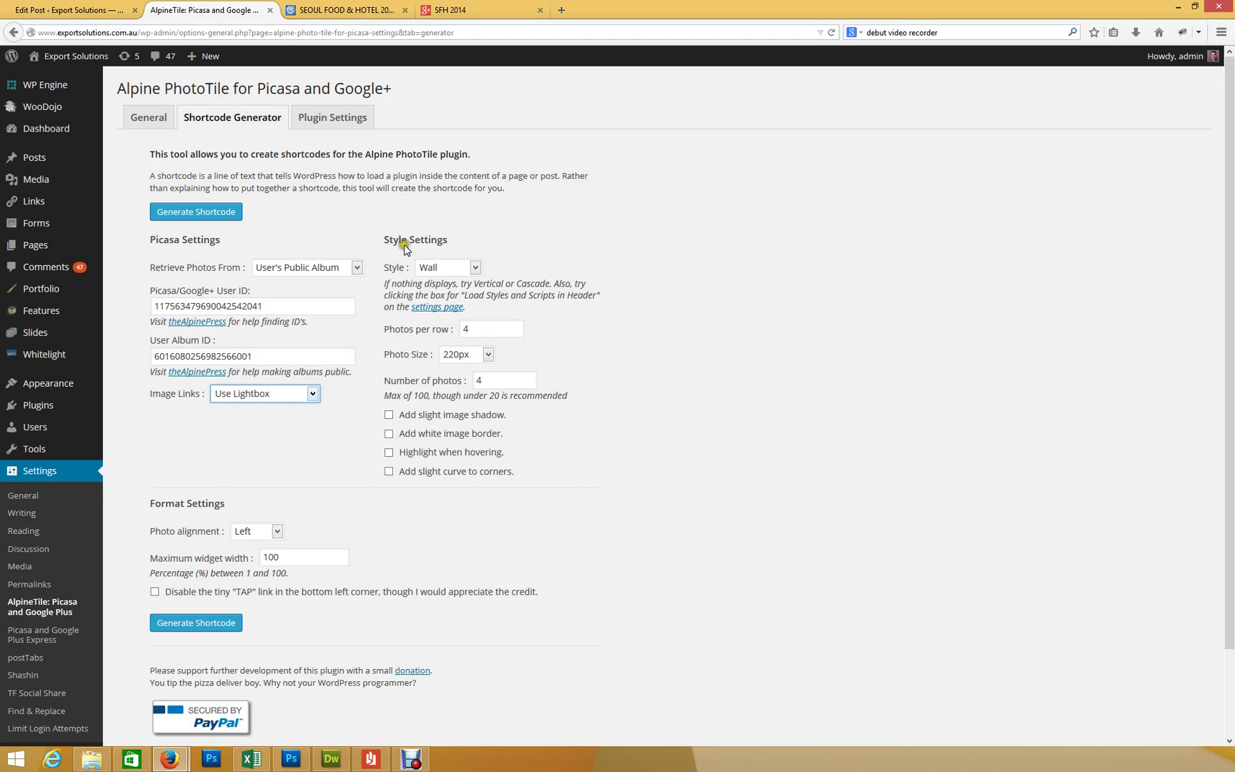
click(448, 265)
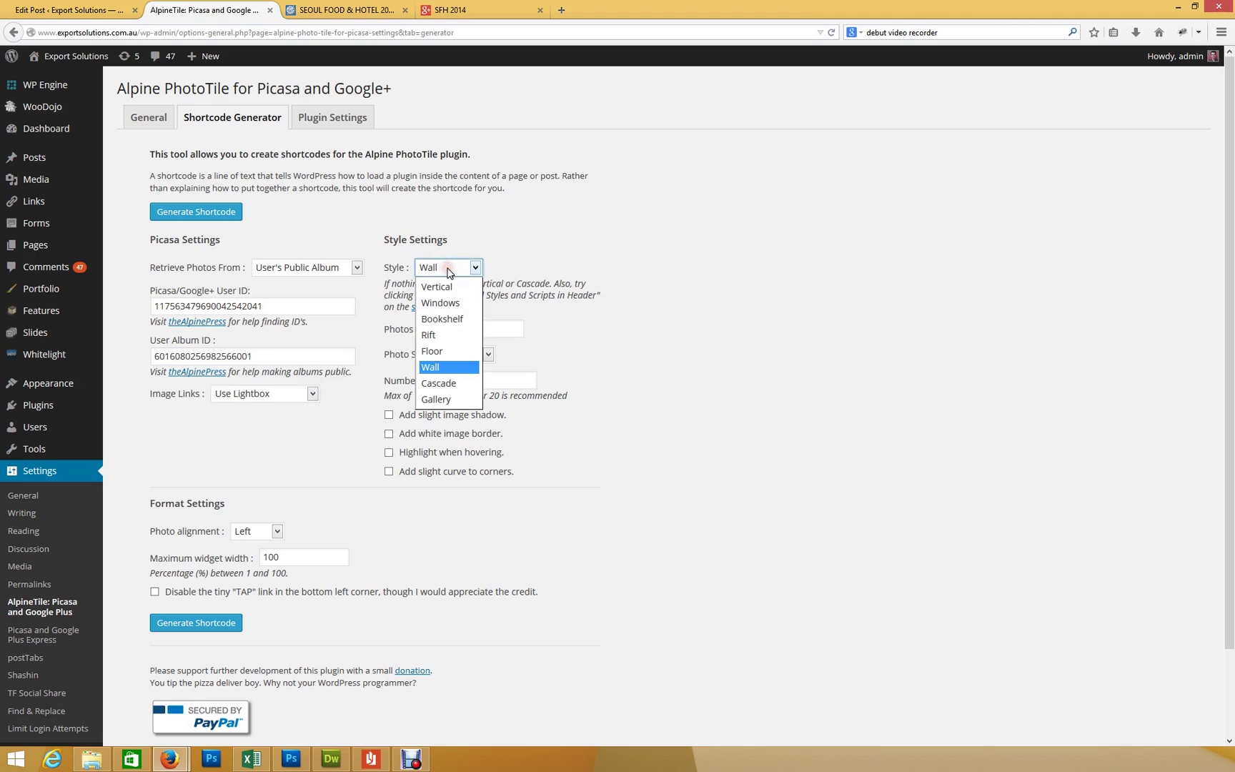
click(448, 273)
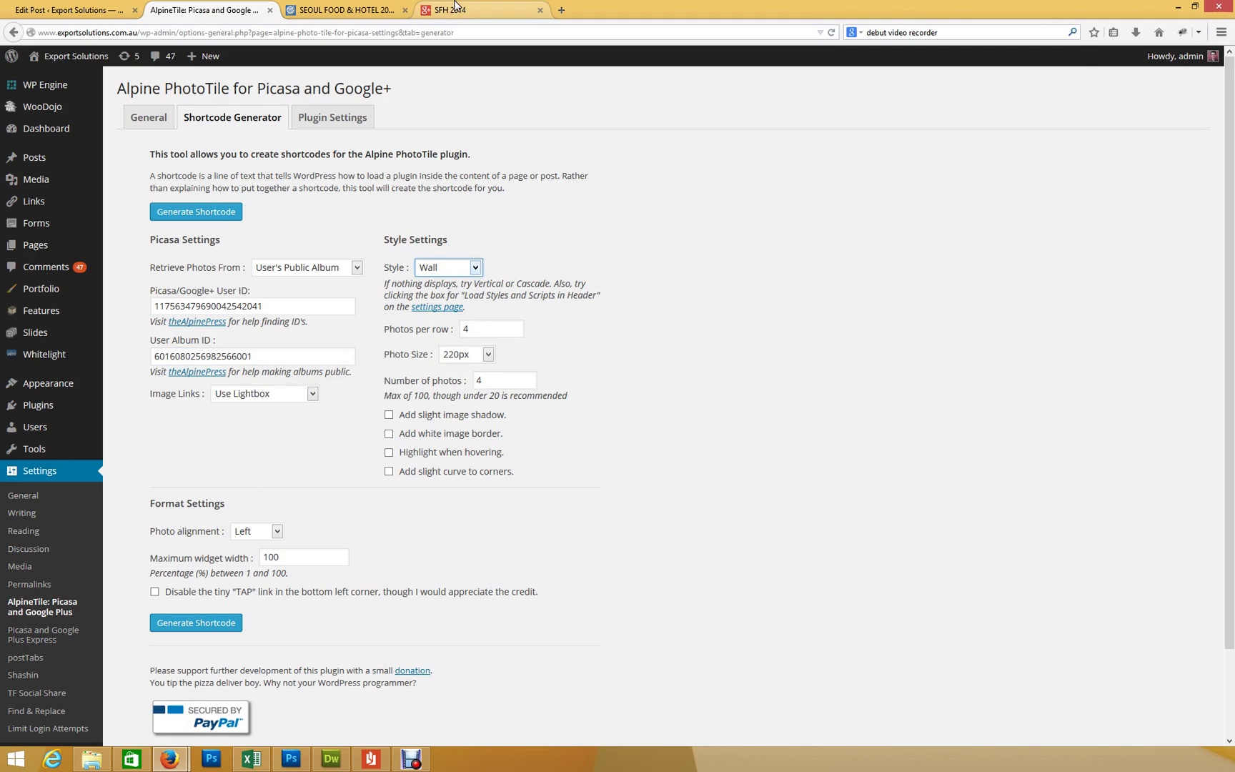
click(453, 10)
click(375, 13)
- Check the SFH 2014 album and the published Seoul Food gallery alongside the generator
click(455, 12)
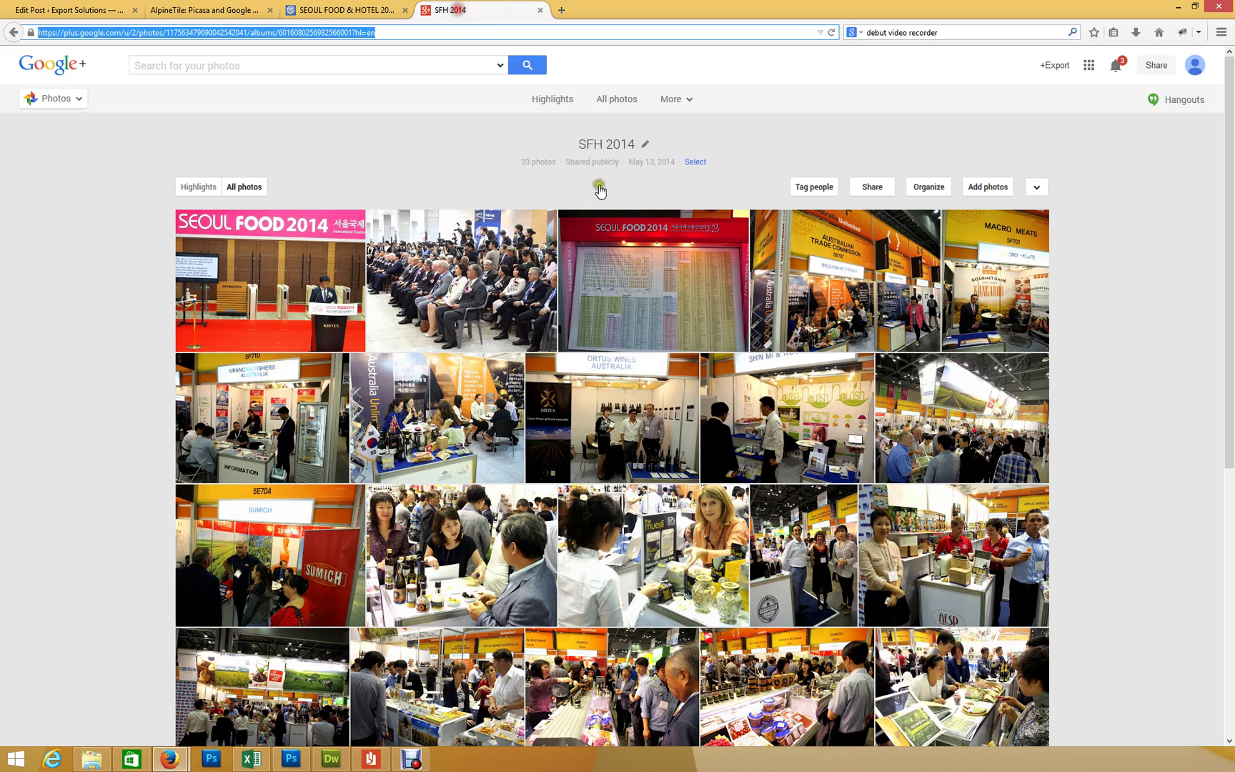
click(343, 10)
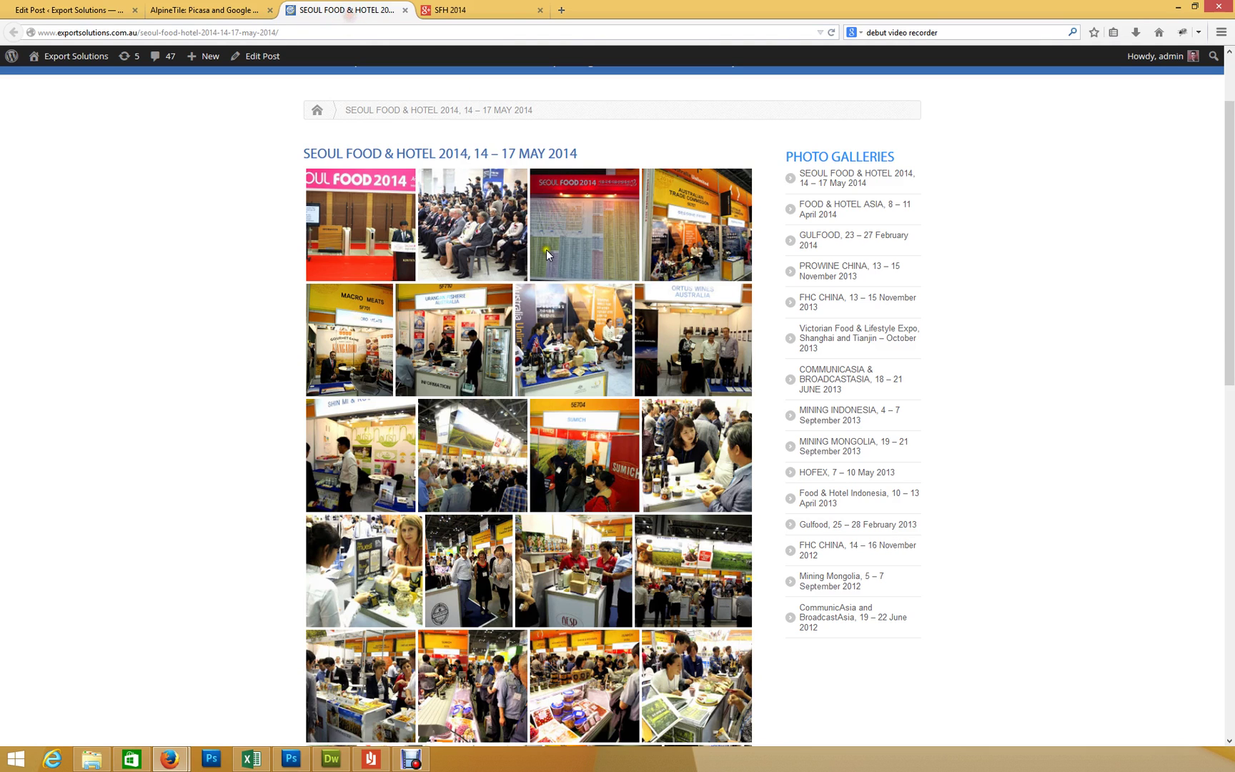
click(362, 111)
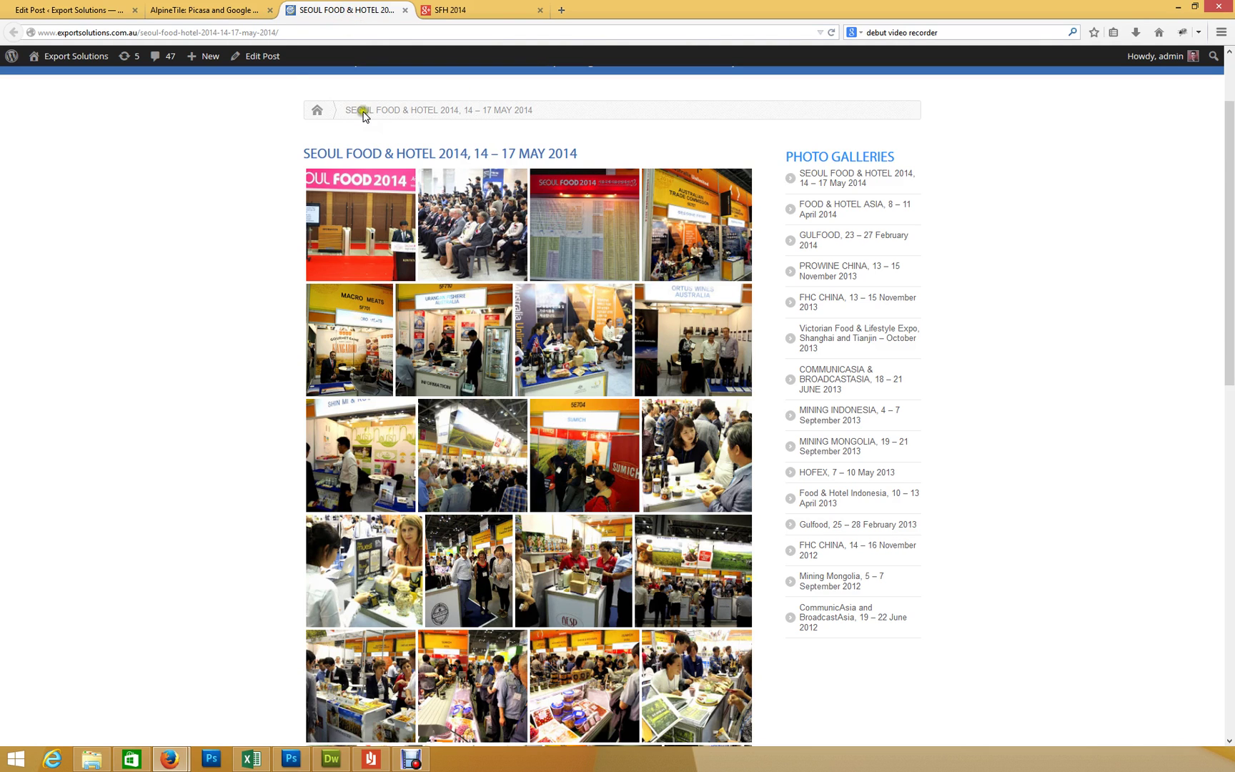
click(216, 12)
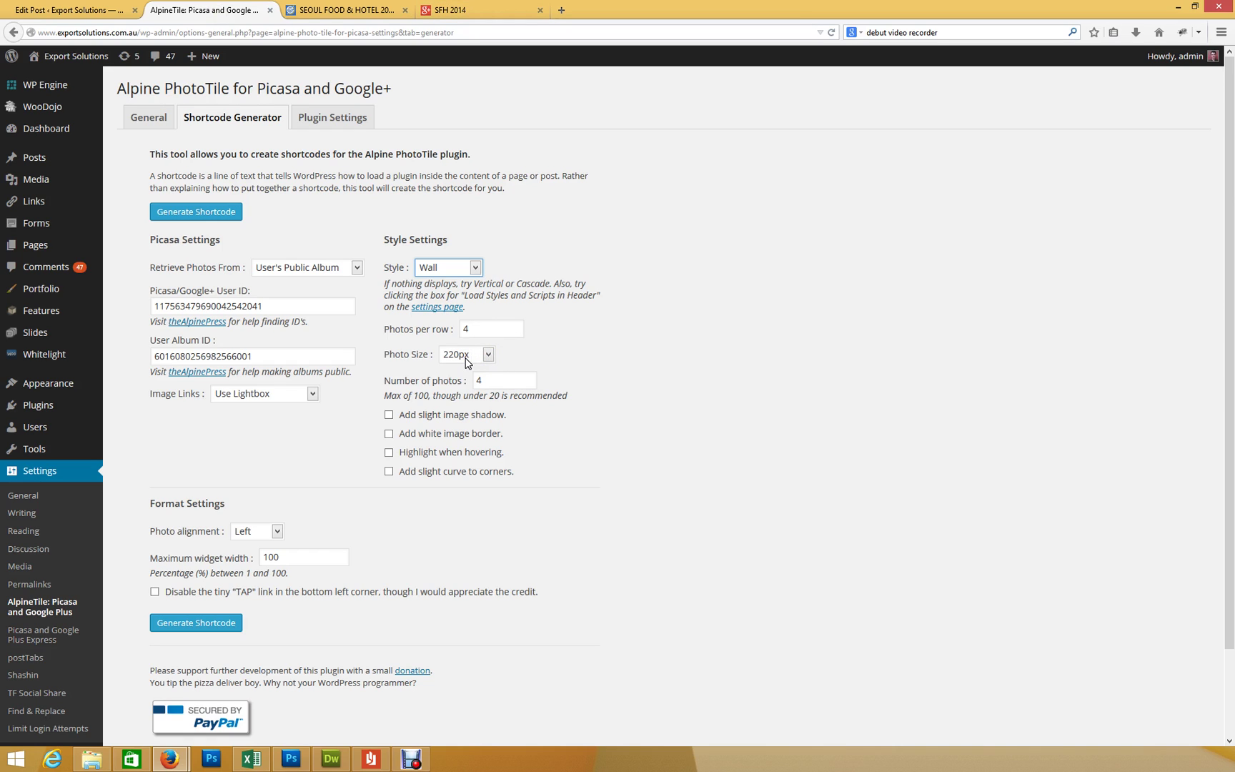
click(338, 11)
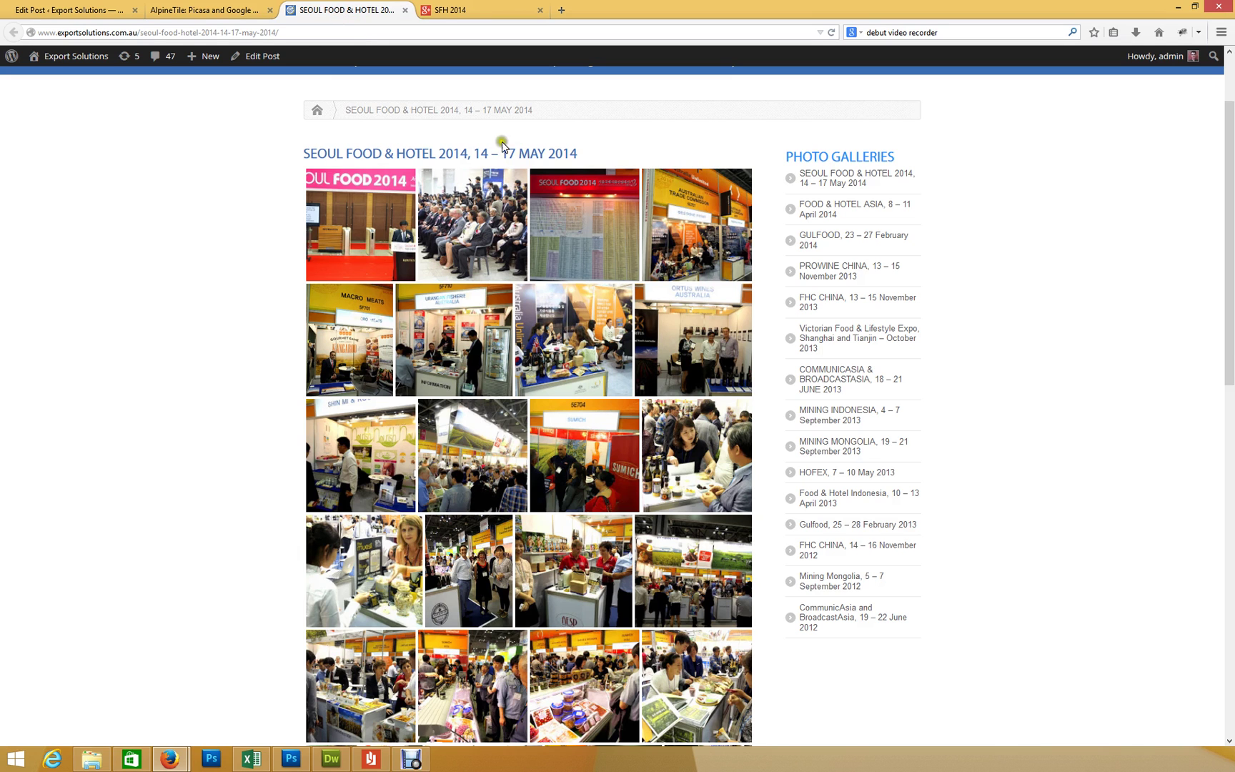
- Set the Photo Size to 320px
click(239, 10)
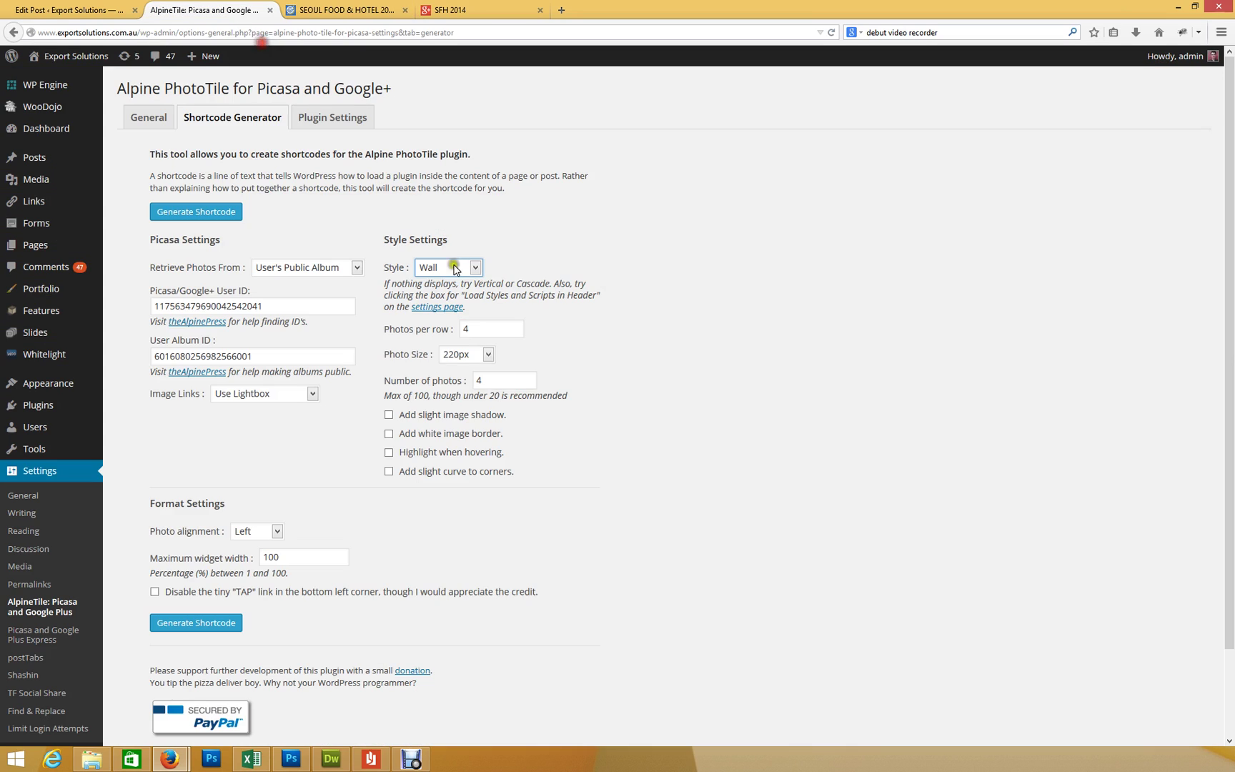
click(472, 354)
click(465, 409)
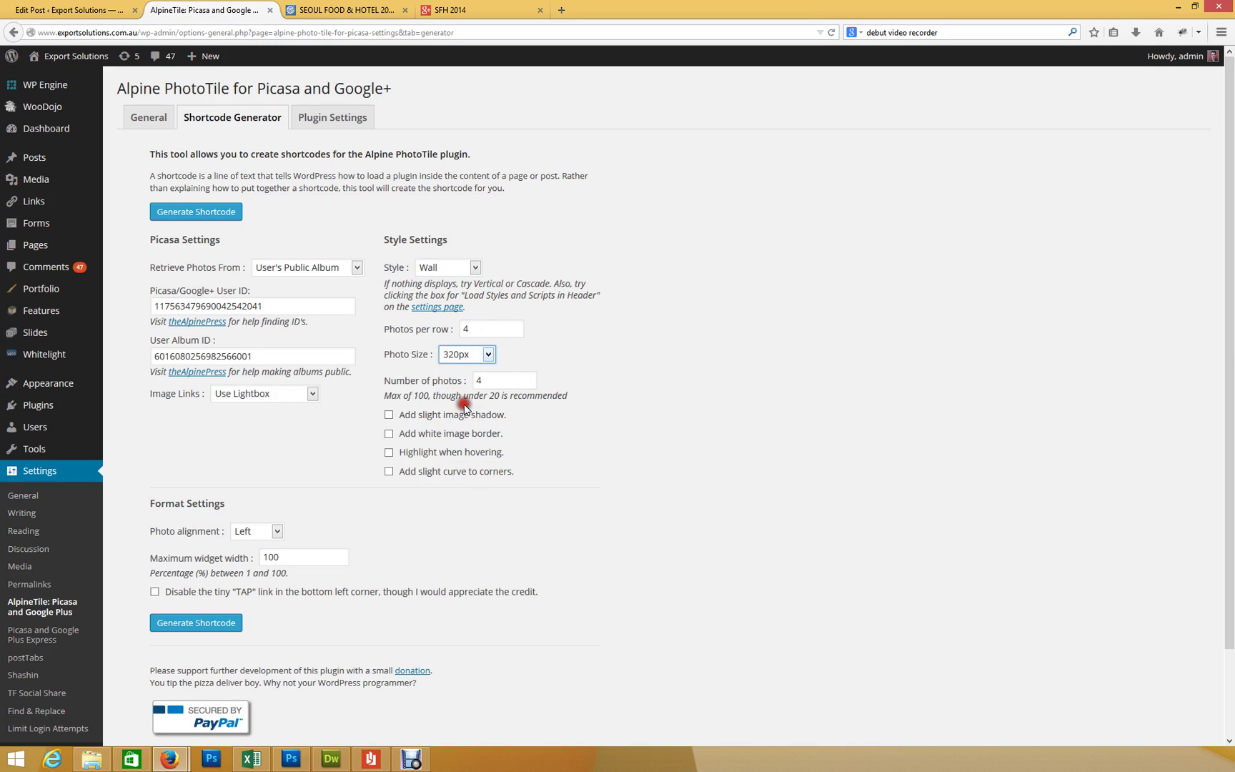
click(348, 13)
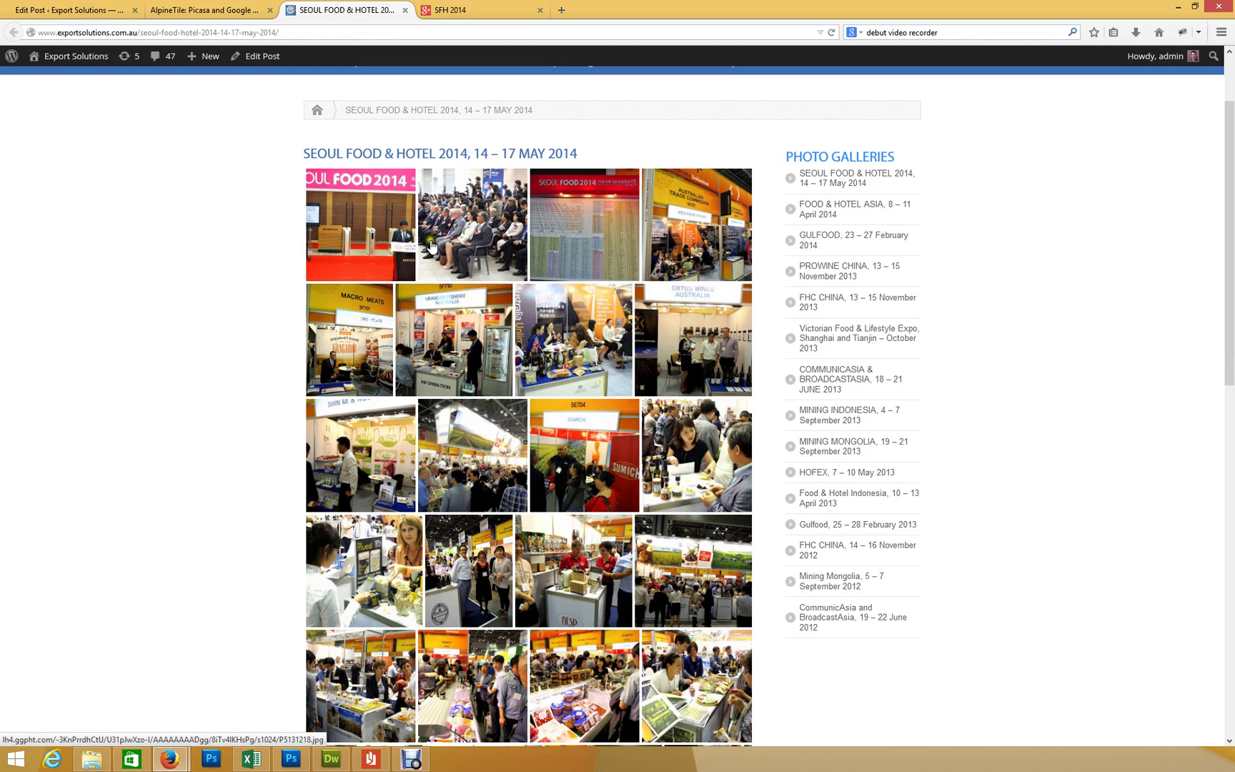
click(229, 11)
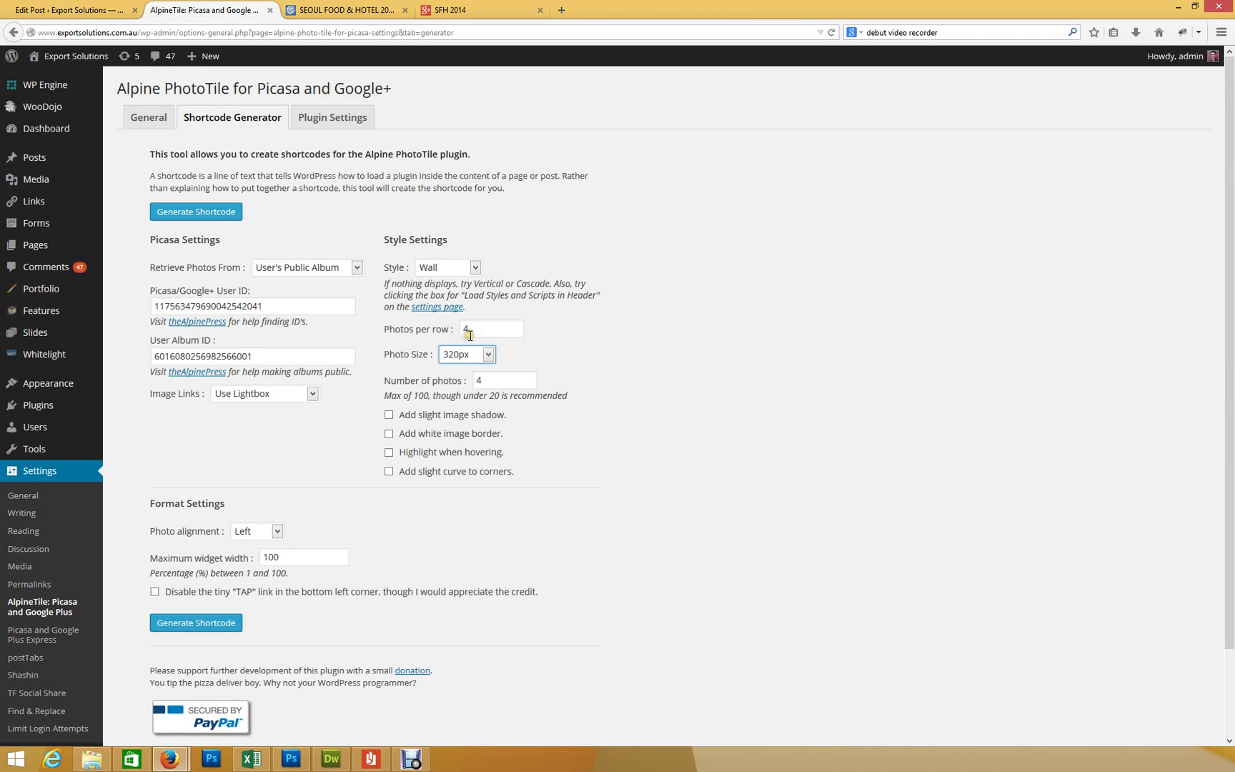
- Check the album's photo count, then select the current 50 in Number of photos
double_click(493, 380)
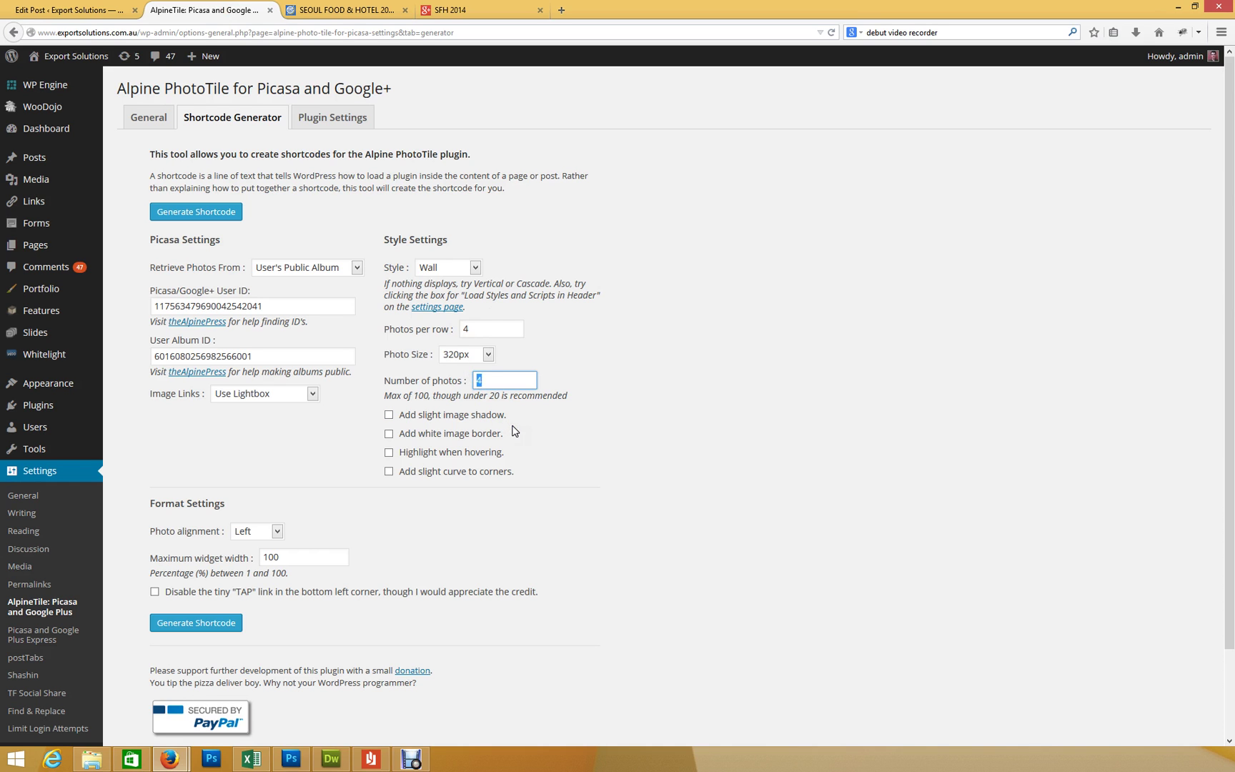
click(450, 10)
scroll(568, 325, down, 10)
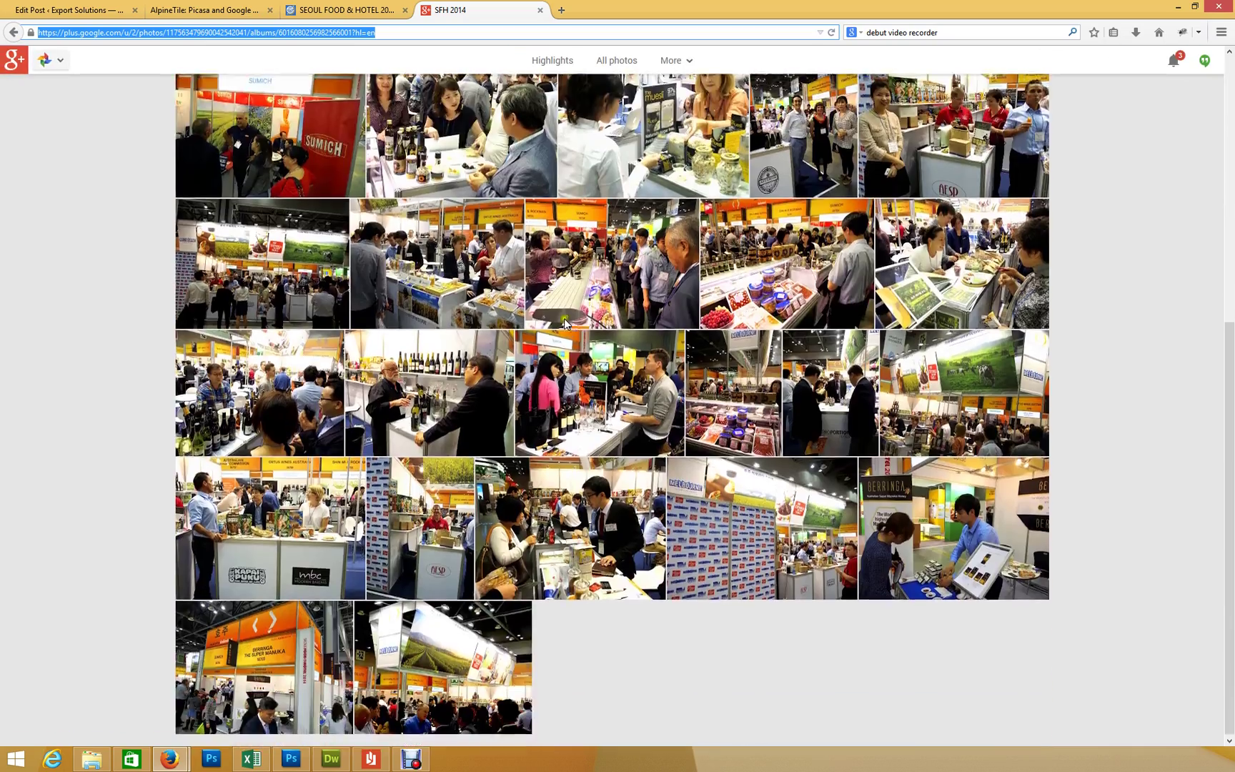
scroll(371, 64, up, 8)
click(349, 10)
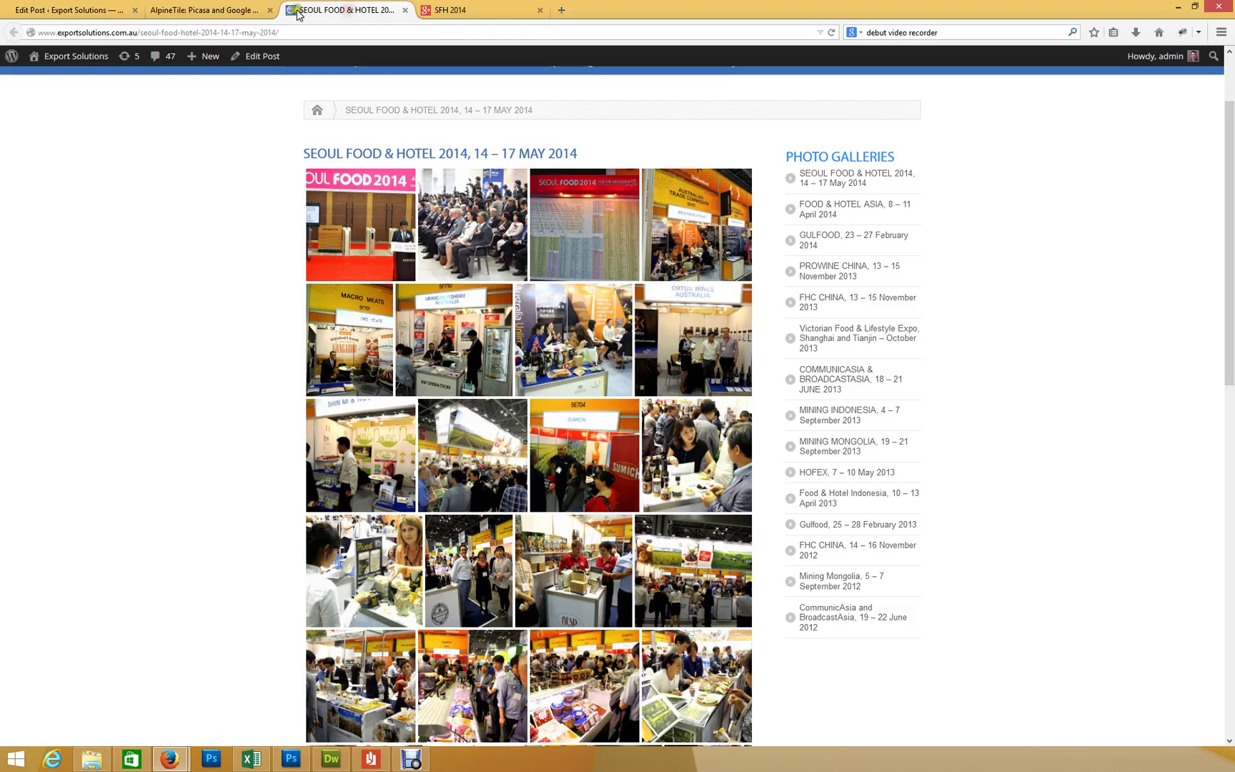
click(236, 10)
drag(490, 380, 462, 384)
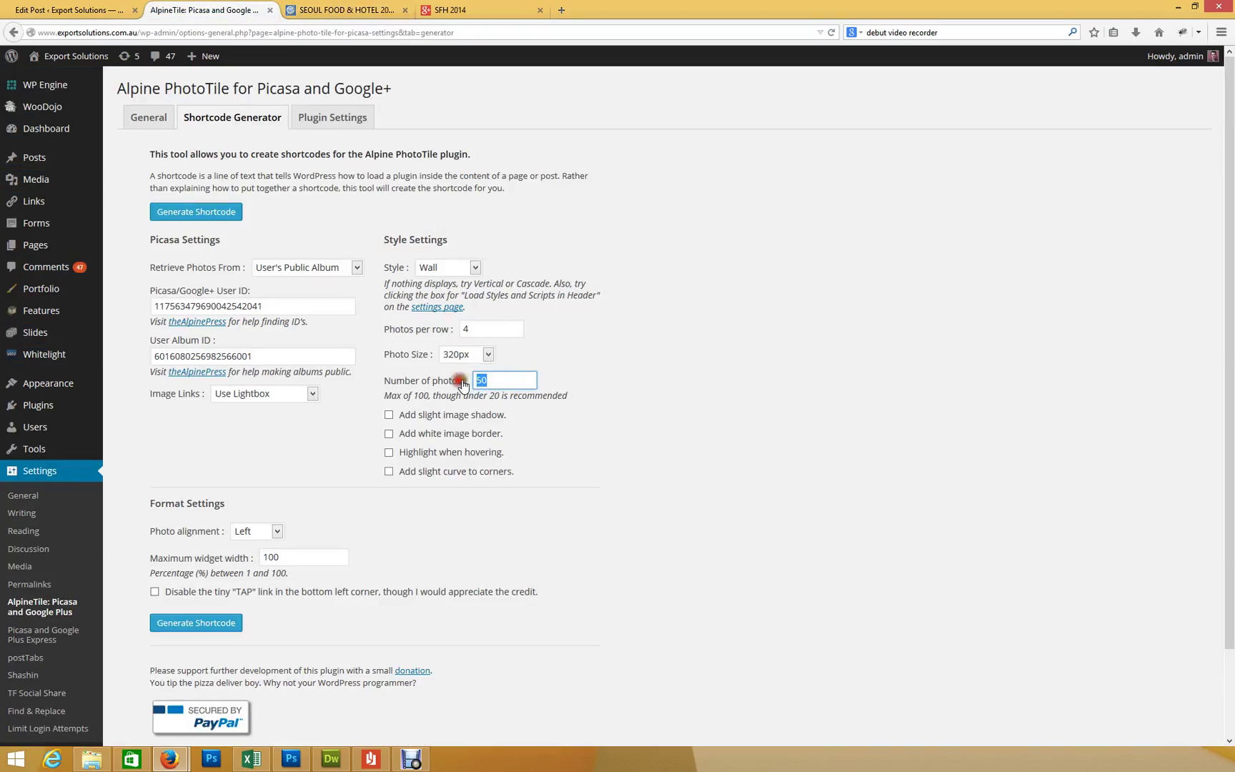
- Set 75 photos, generate the size="320" num="75" shortcode, and copy it
click(629, 391)
click(211, 629)
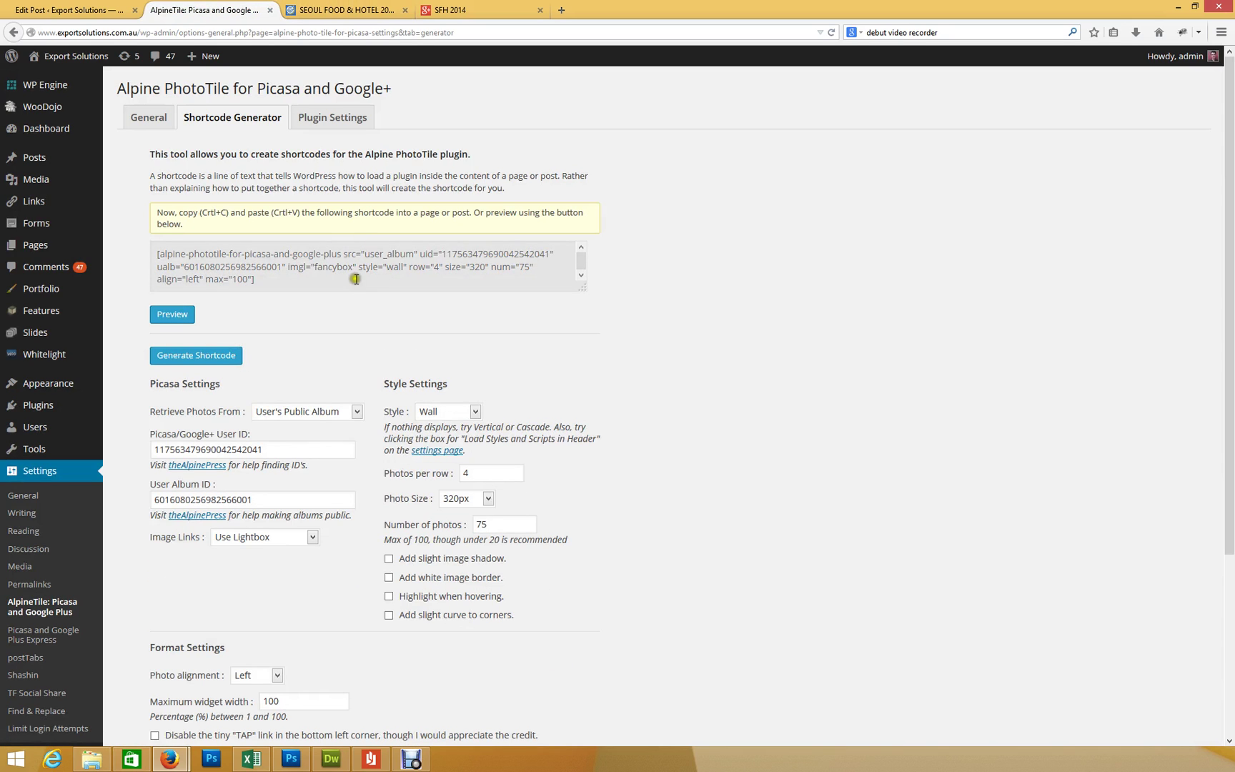
click(343, 279)
drag(246, 273, 141, 247)
key(ctrl+c)
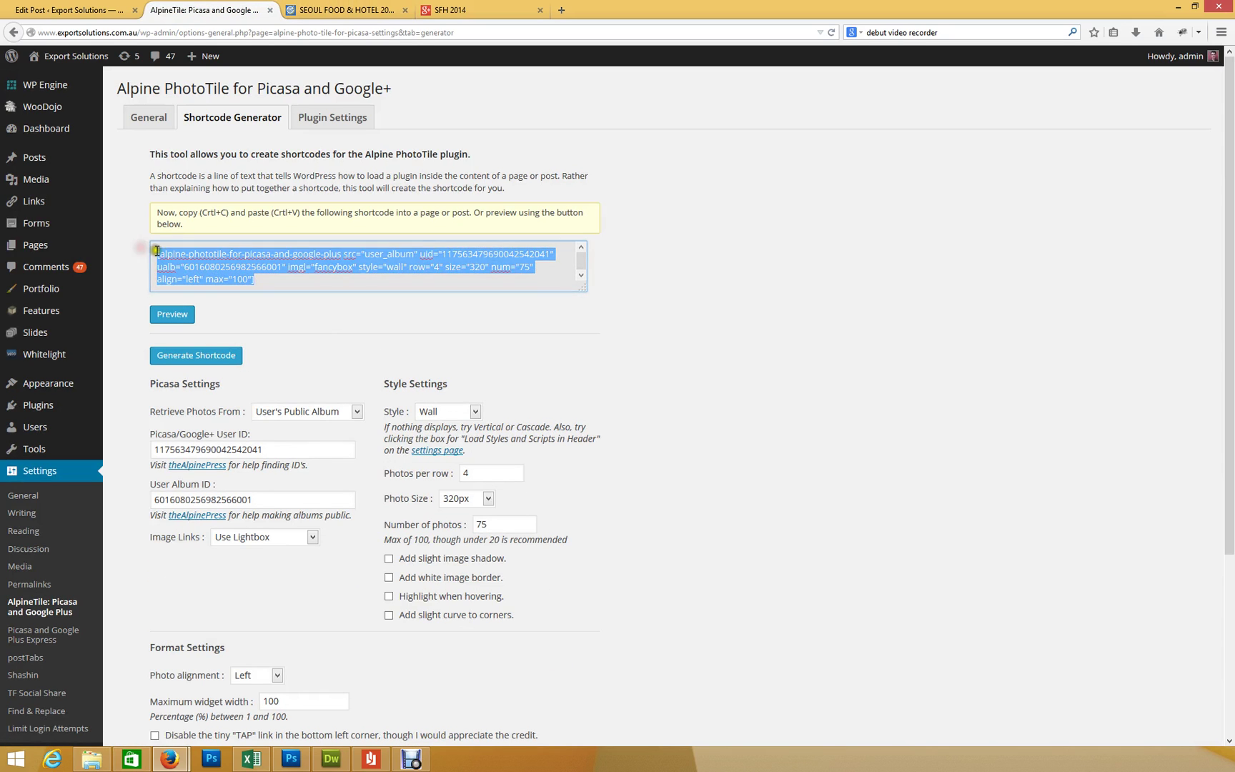
click(79, 9)
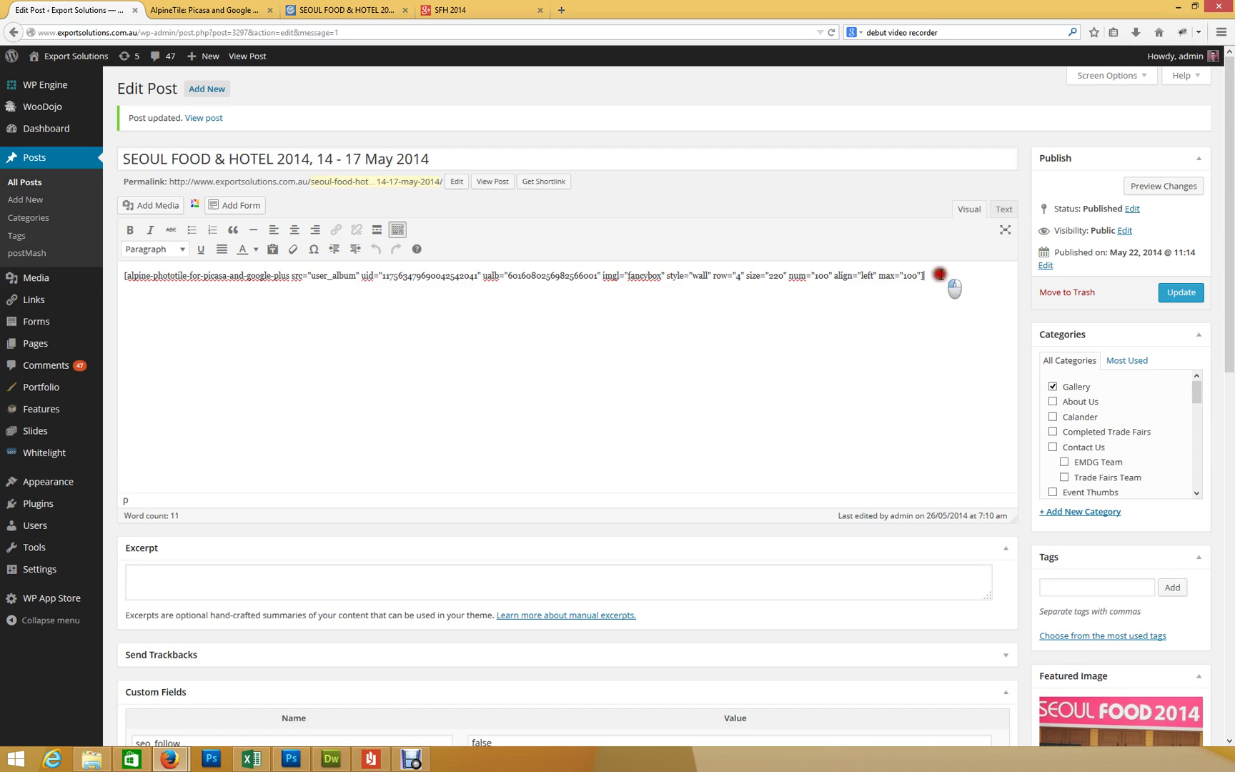
- Replace the post's old 220px, 100-photo shortcode with the new 320px, 75-photo one
drag(943, 280, 101, 261)
click(195, 277)
key(ctrl+a)
key(ctrl+v)
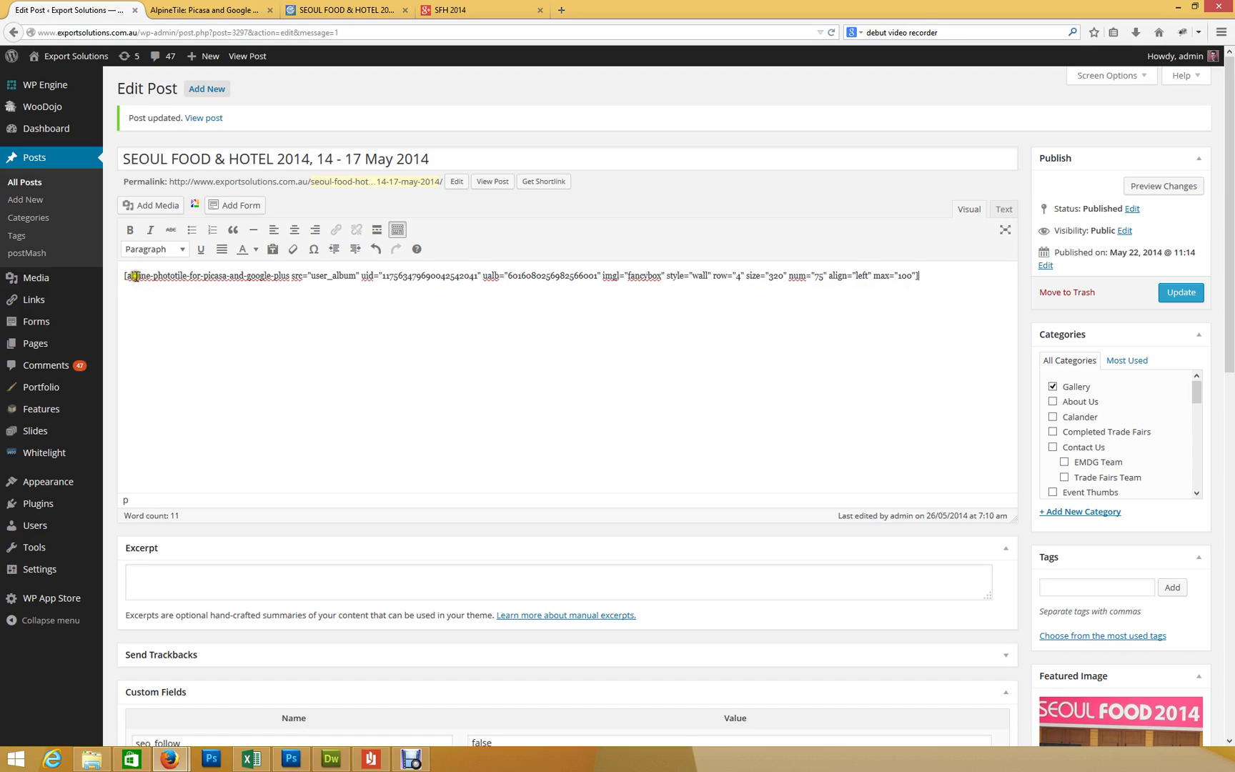
- Review the shortcode's plugin name, user ID, album ID, wall style and per-row value, then update the post
drag(135, 276, 302, 276)
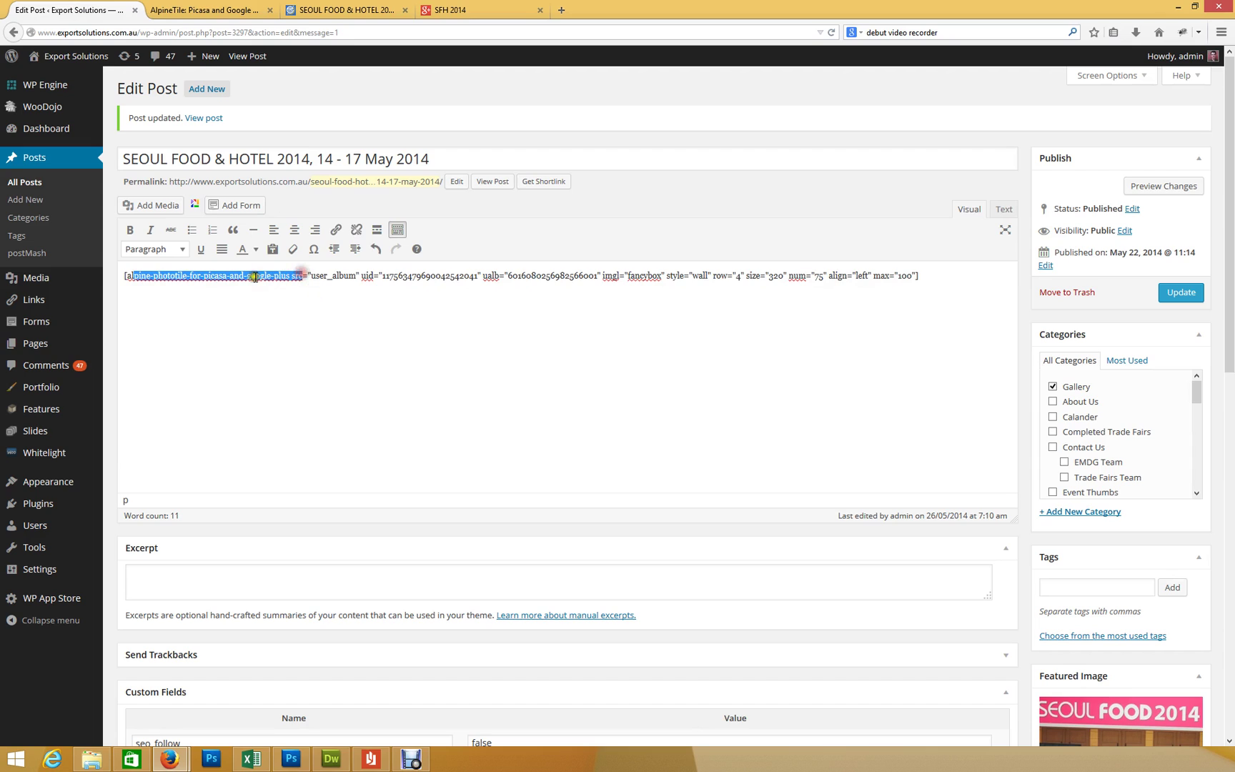
click(242, 278)
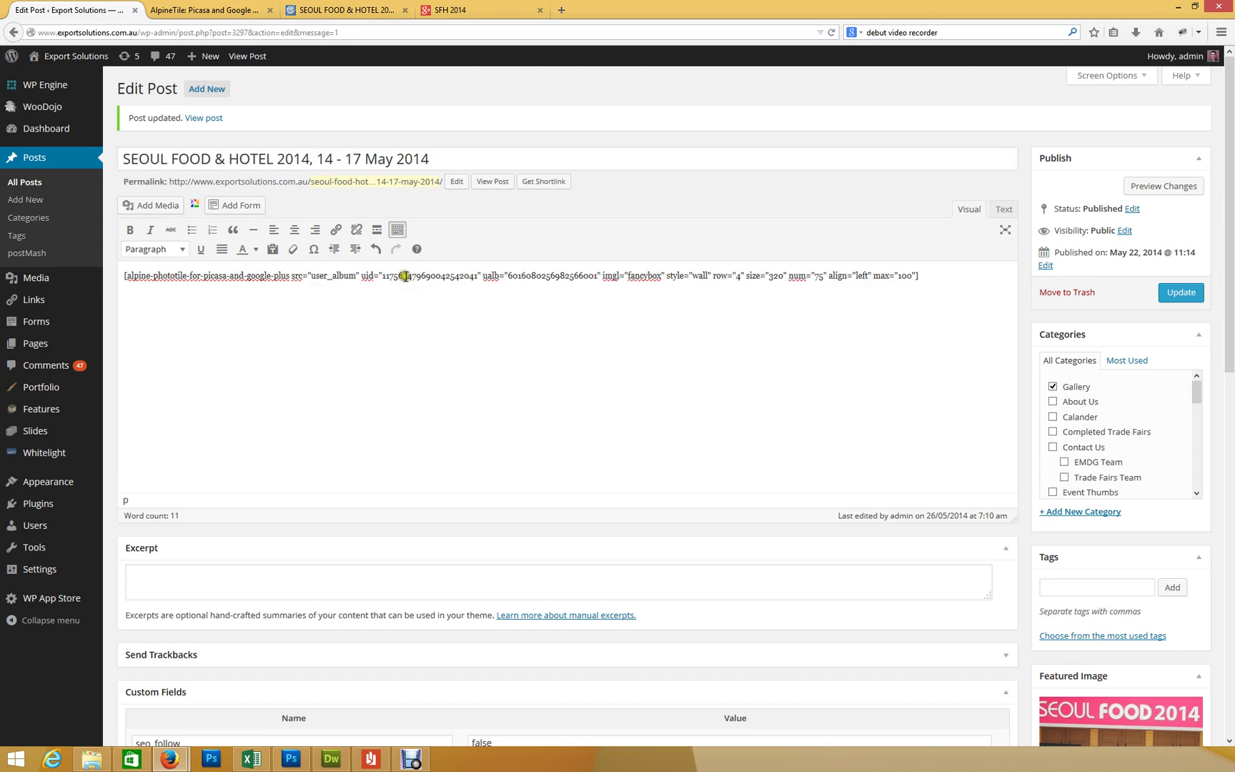
drag(386, 276, 597, 276)
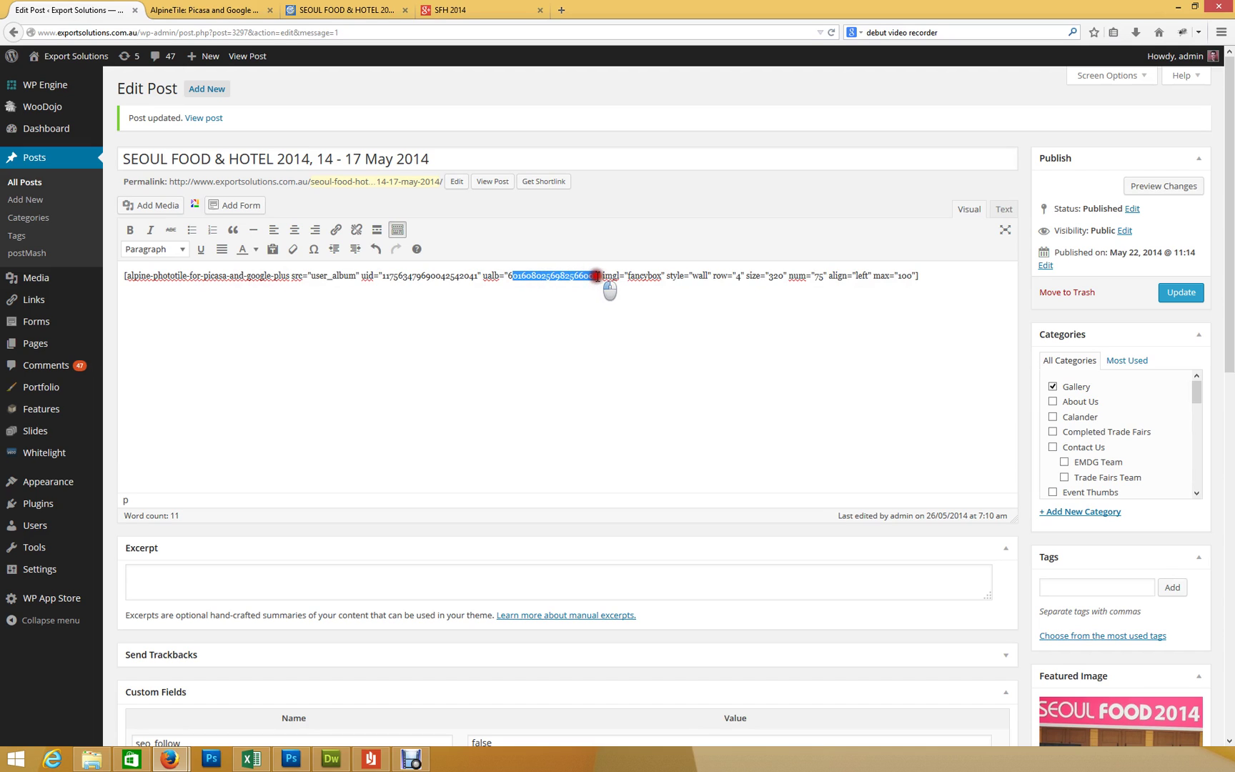
drag(598, 276, 508, 275)
drag(637, 276, 785, 276)
double_click(737, 275)
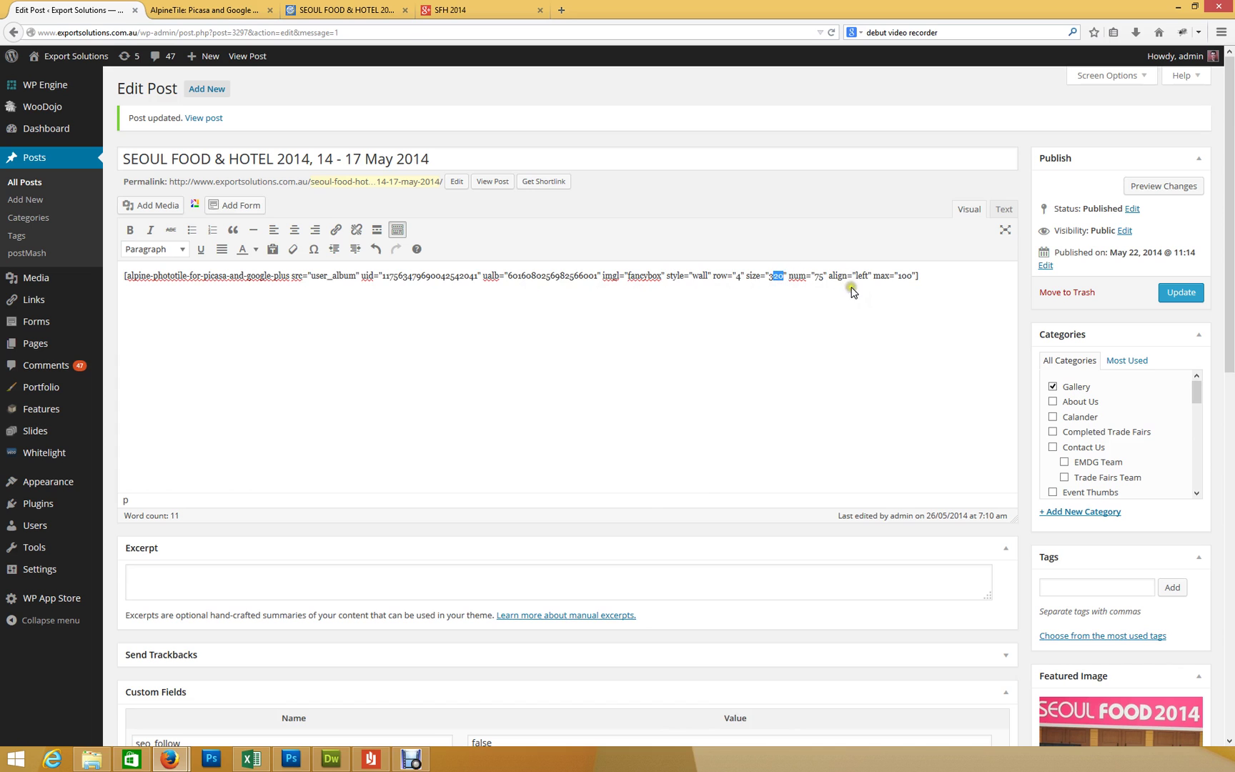
click(1188, 290)
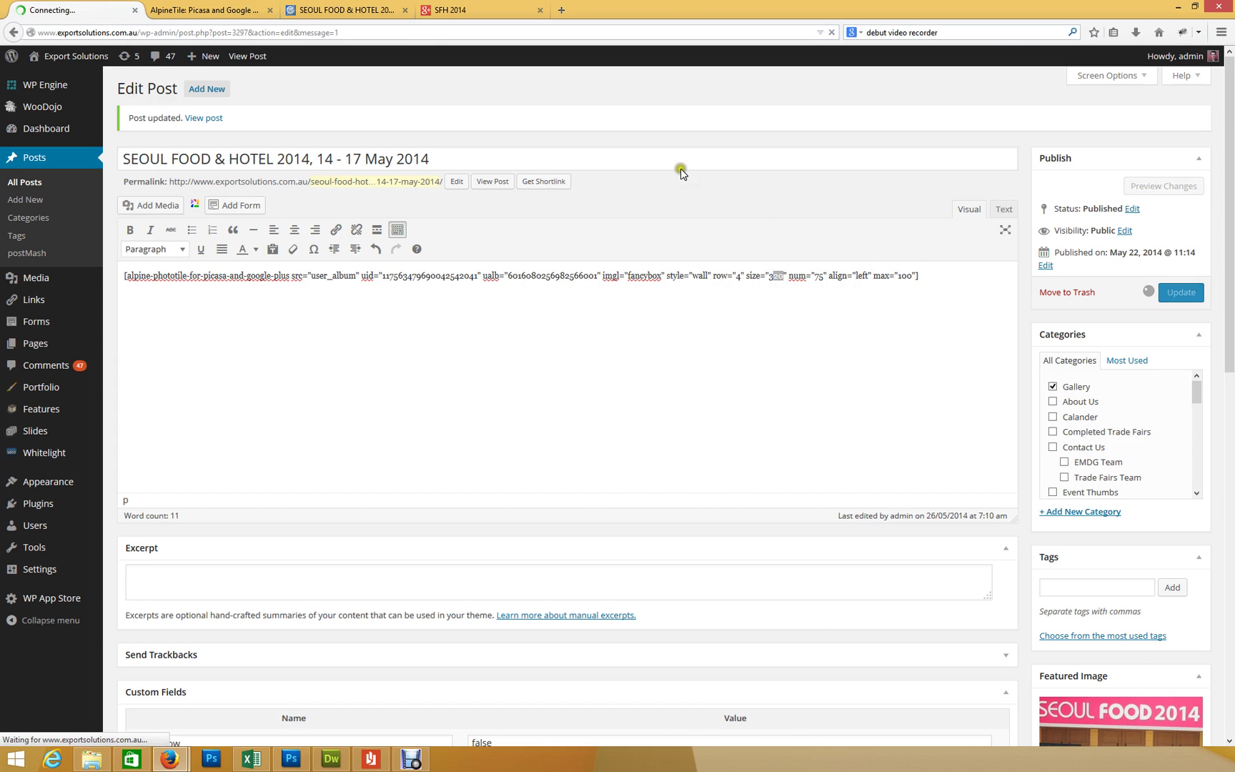
click(346, 10)
- Reload the gallery page and browse booth photos like Macro Meats and Urangan Fisheries in the lightbox
click(356, 33)
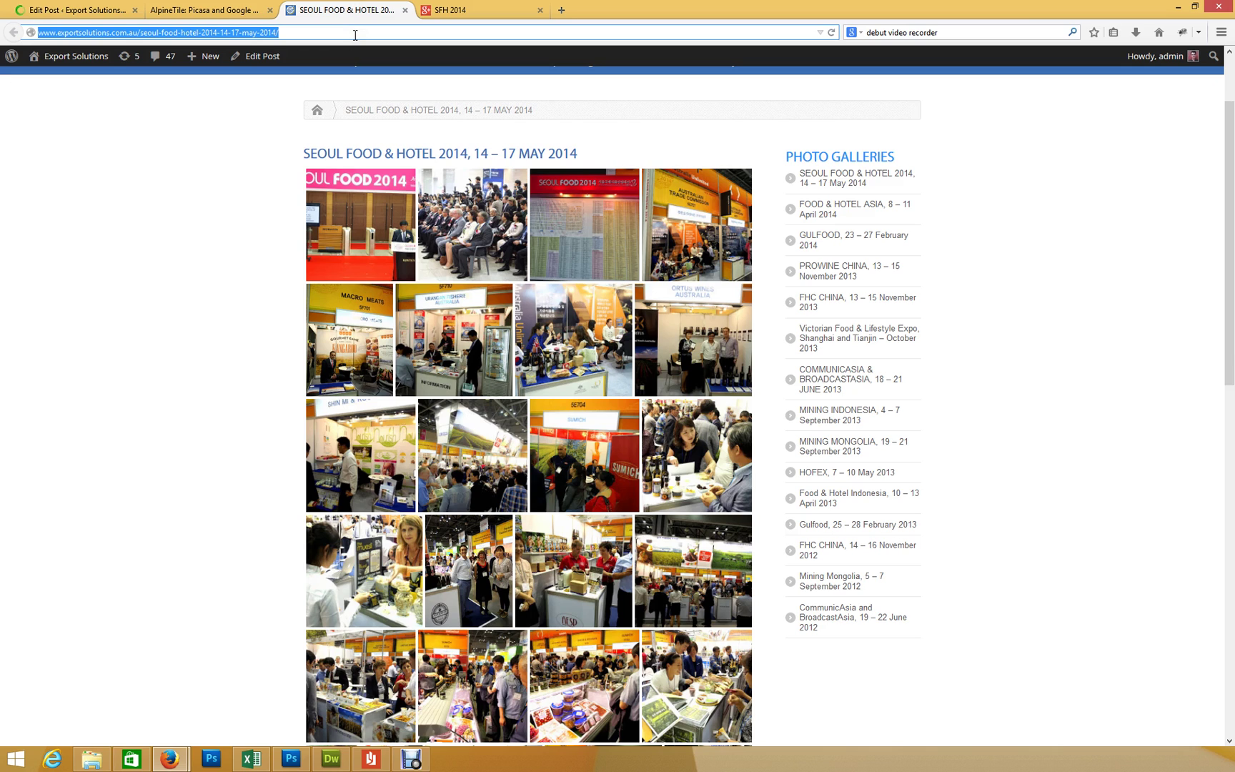
key(Return)
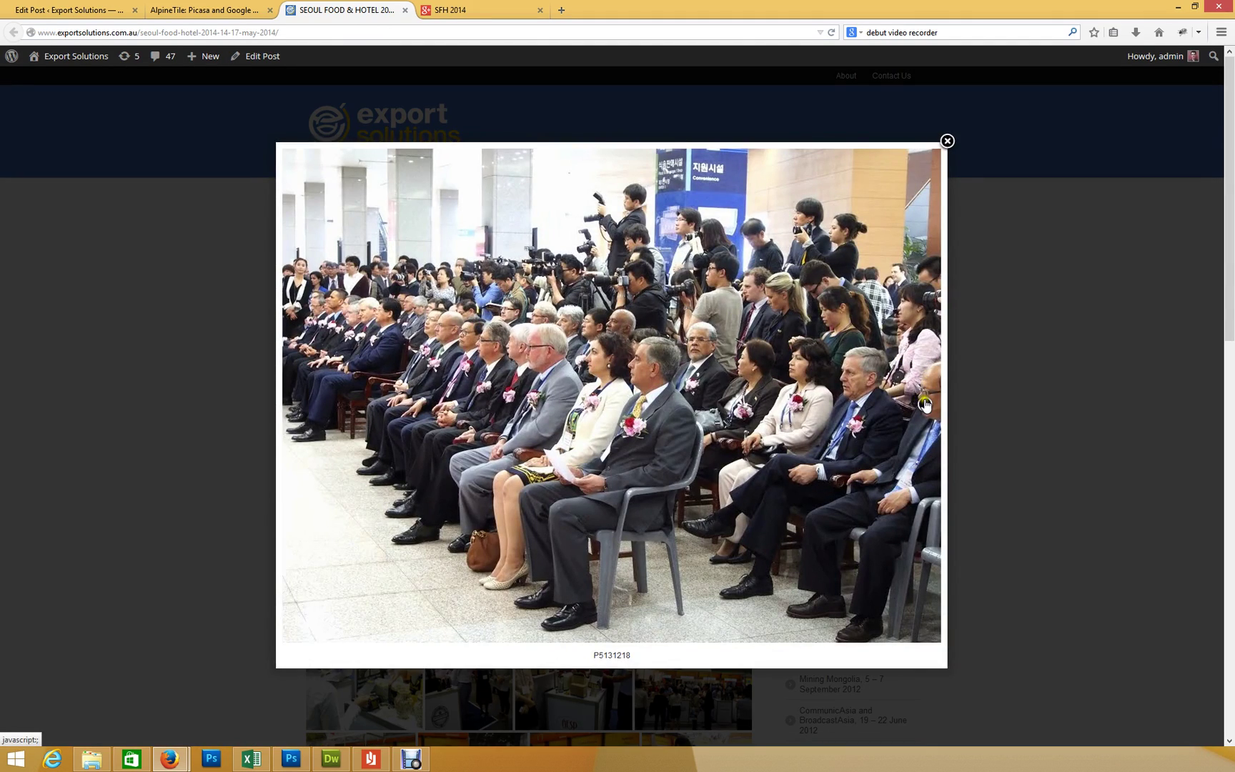
click(924, 406)
click(926, 409)
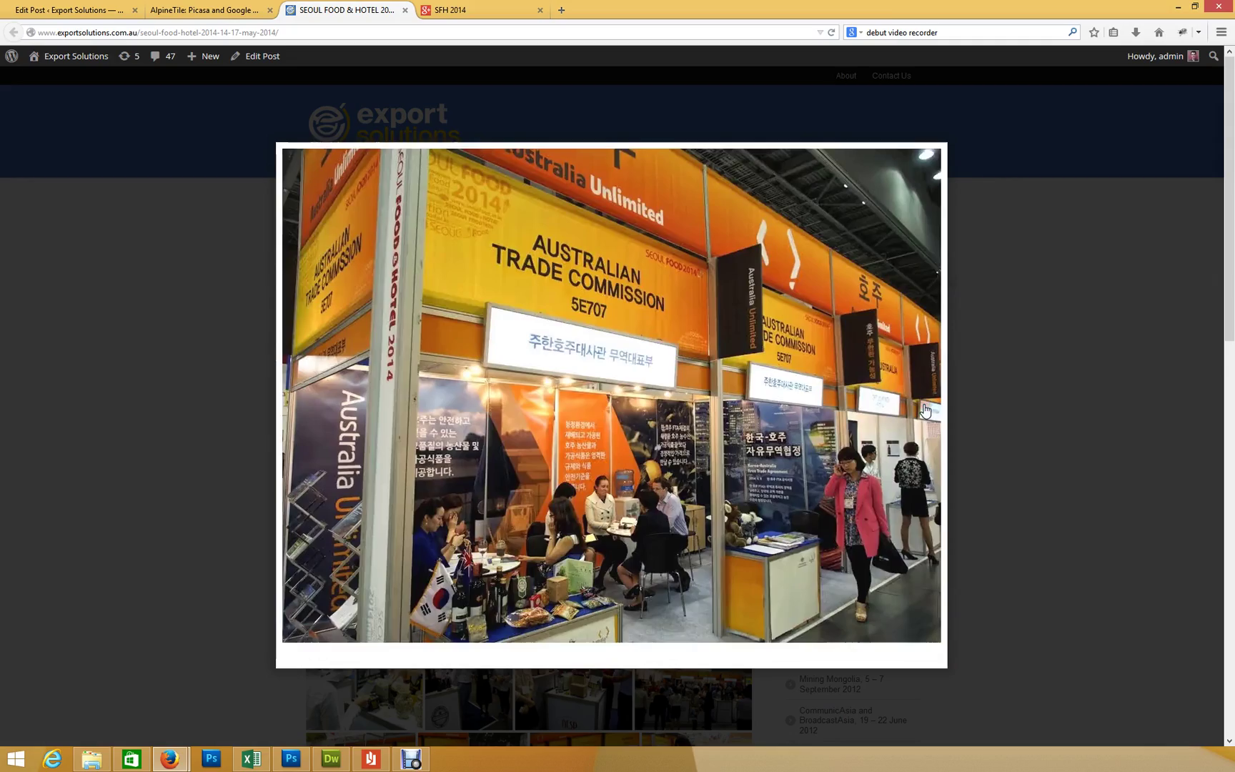
click(925, 408)
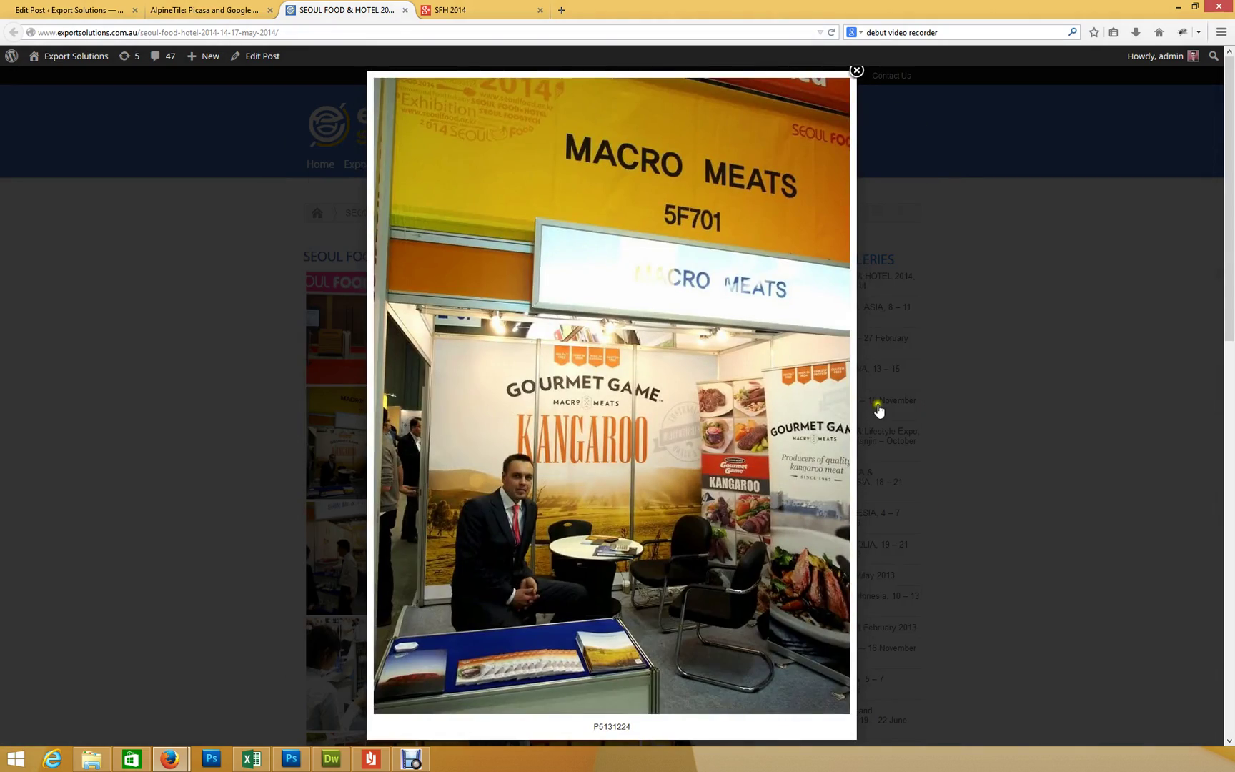
click(851, 428)
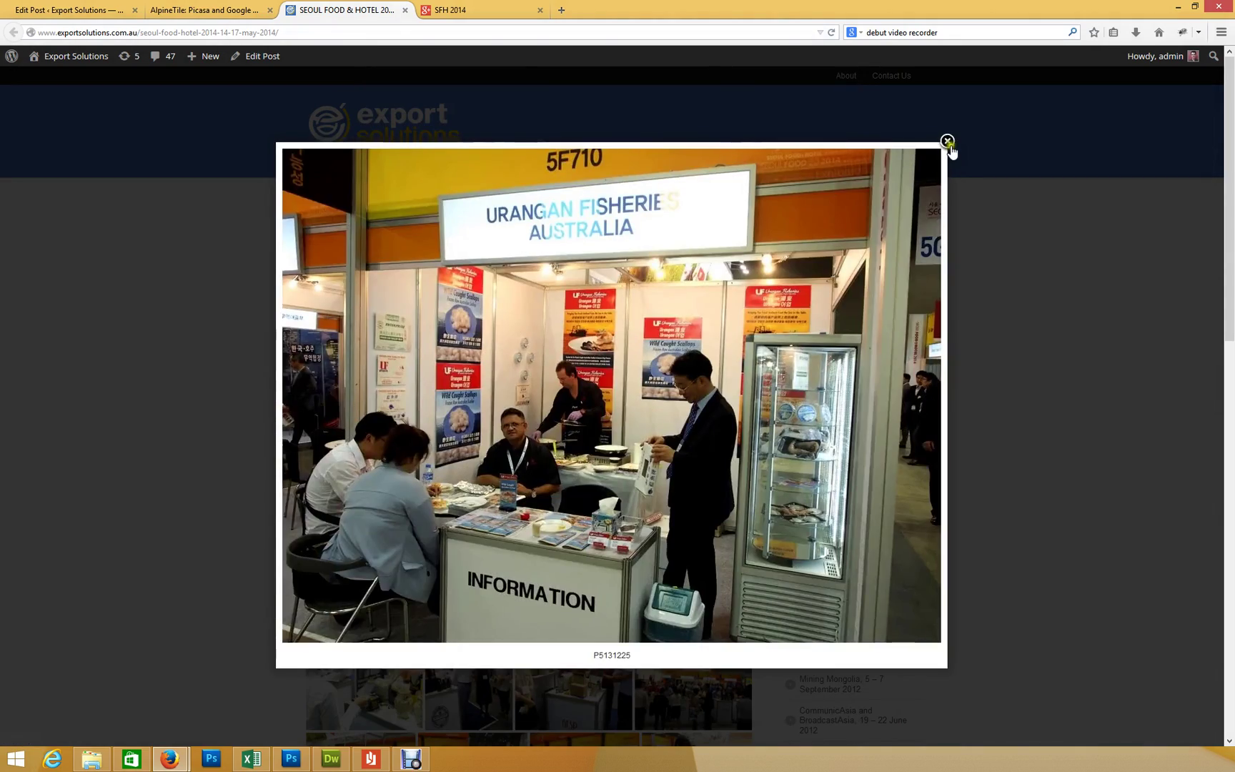
click(947, 141)
- Compare the photo wall against the SFH 2014 Google+ album
click(462, 10)
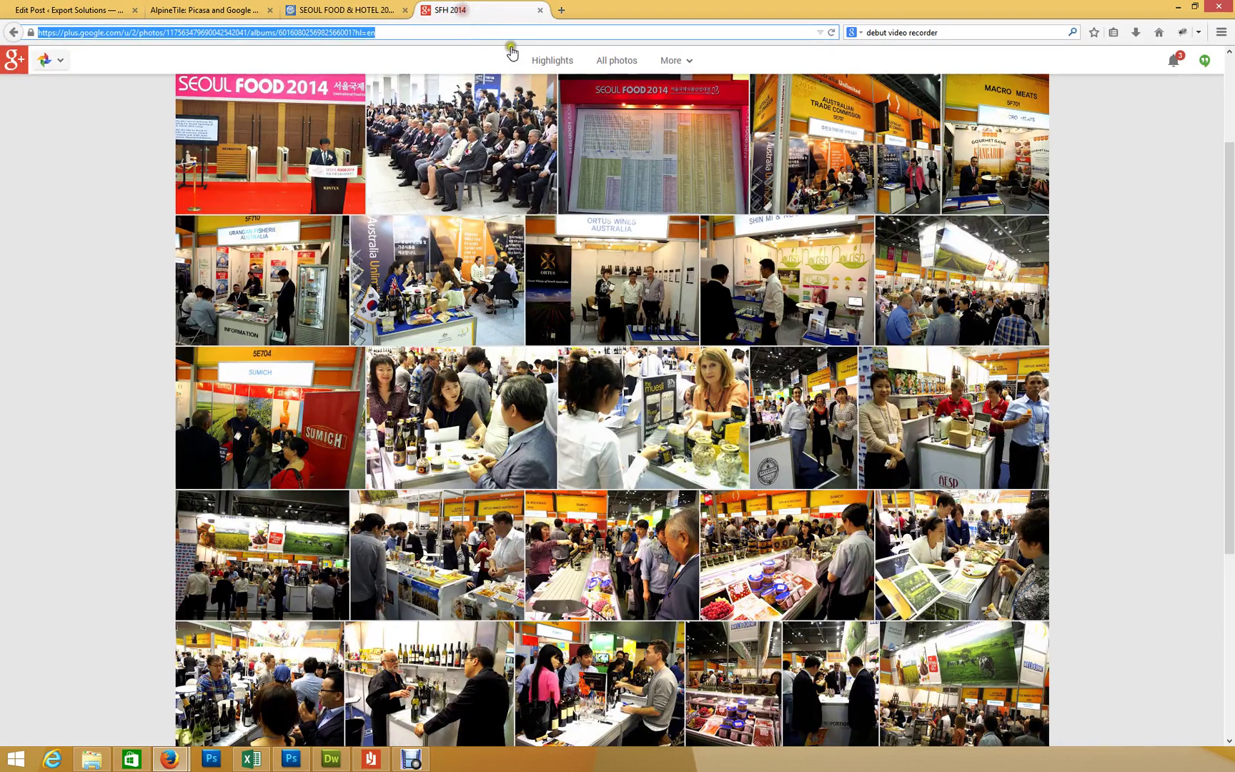
click(325, 10)
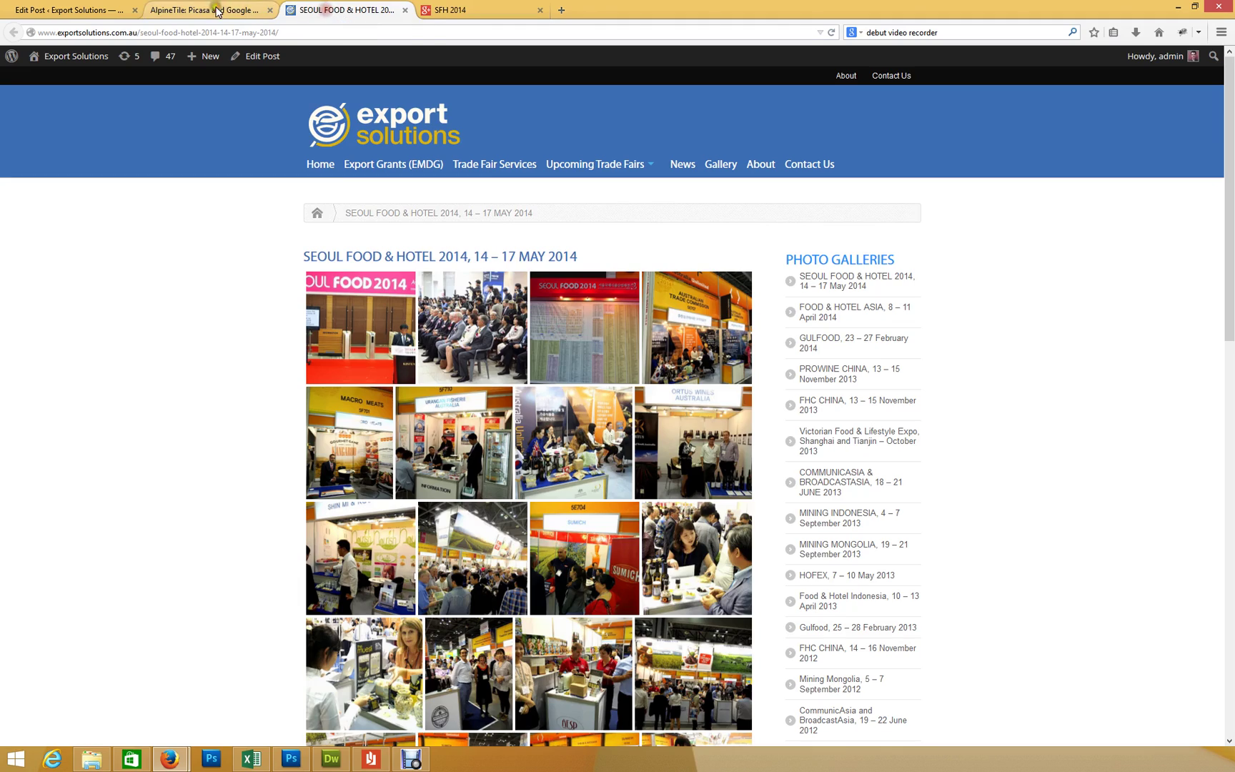
click(217, 12)
click(342, 119)
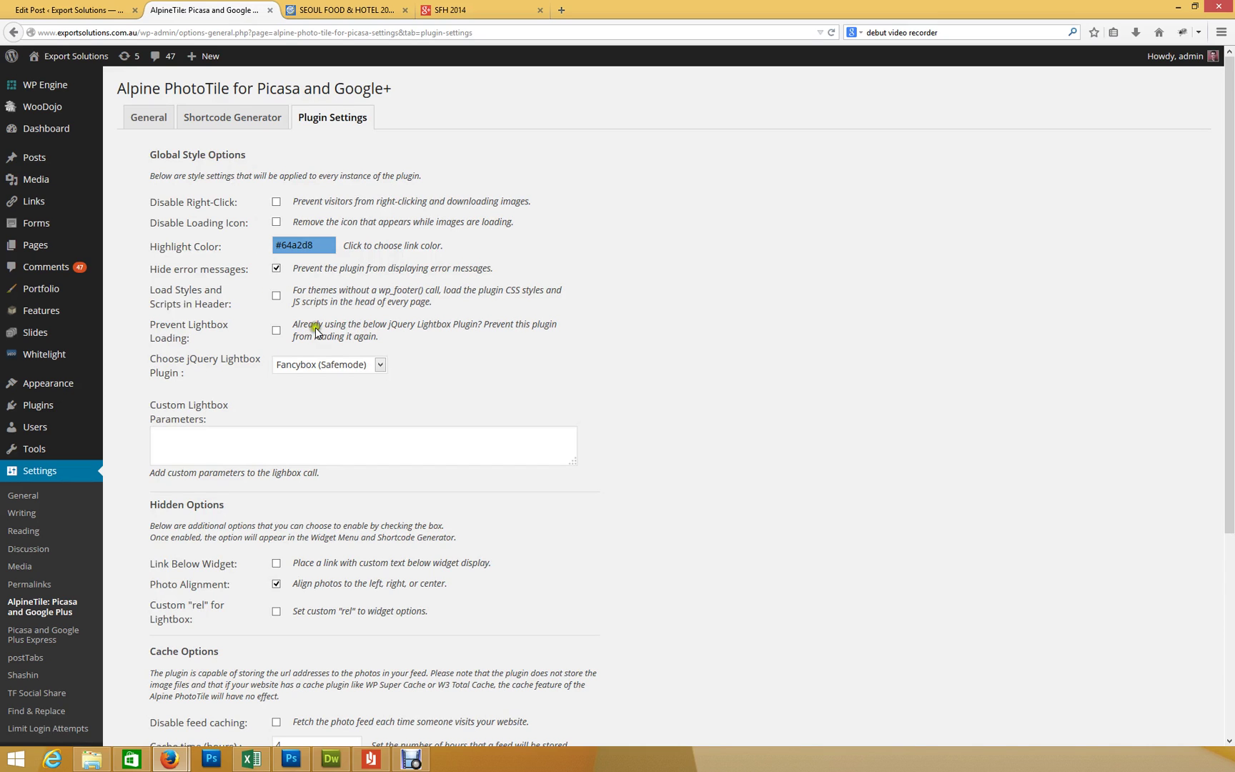
scroll(421, 405, down, 4)
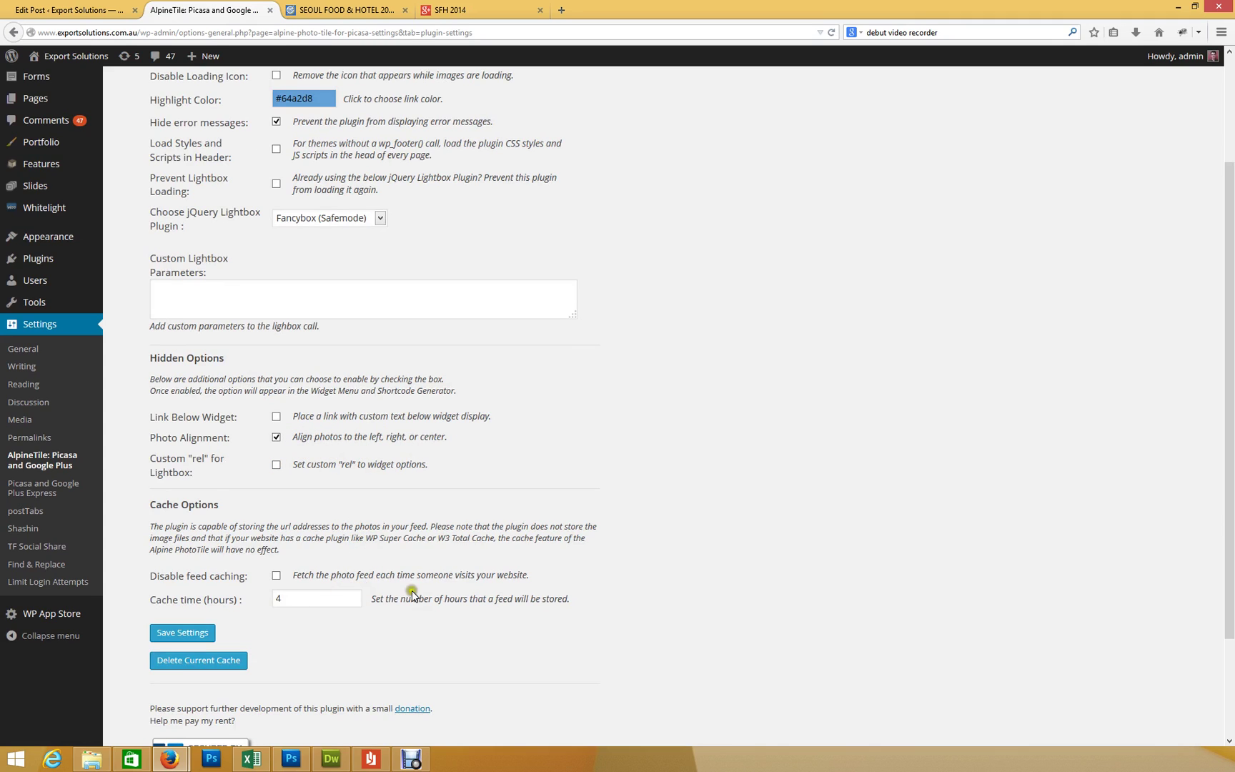
scroll(473, 575, up, 3)
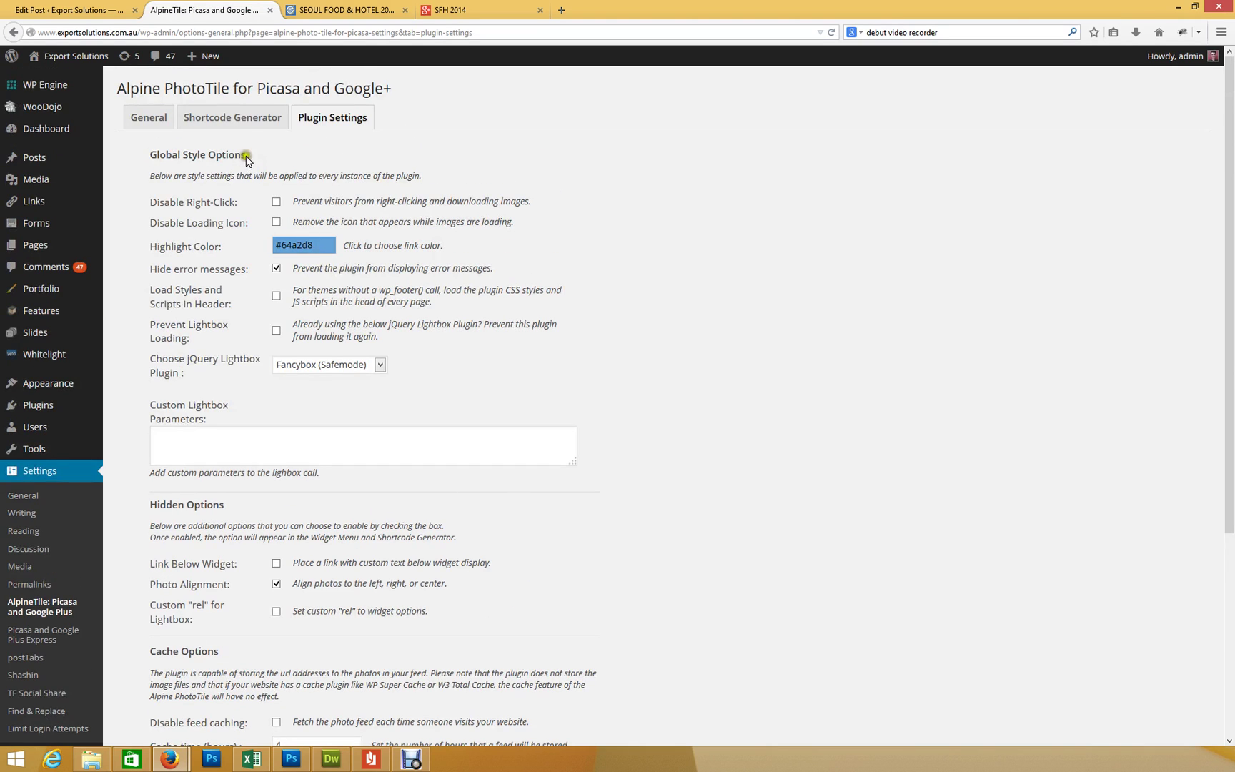
click(243, 127)
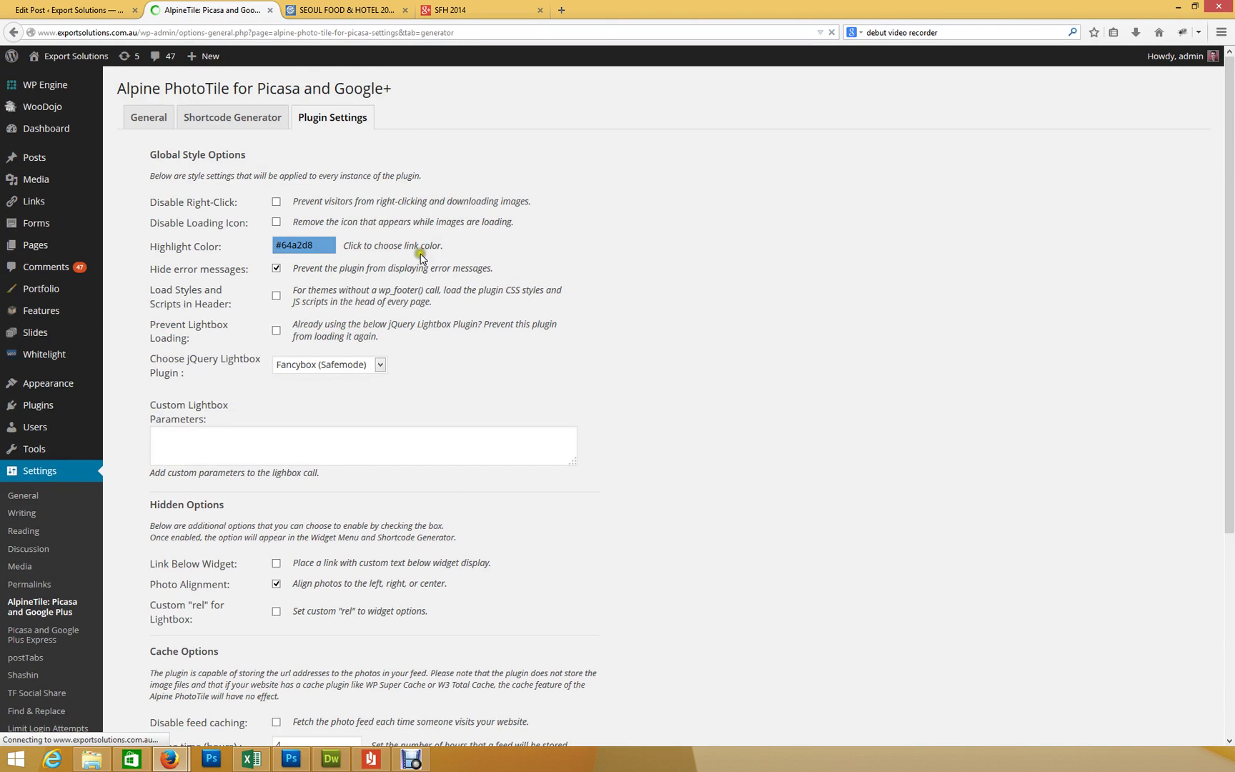